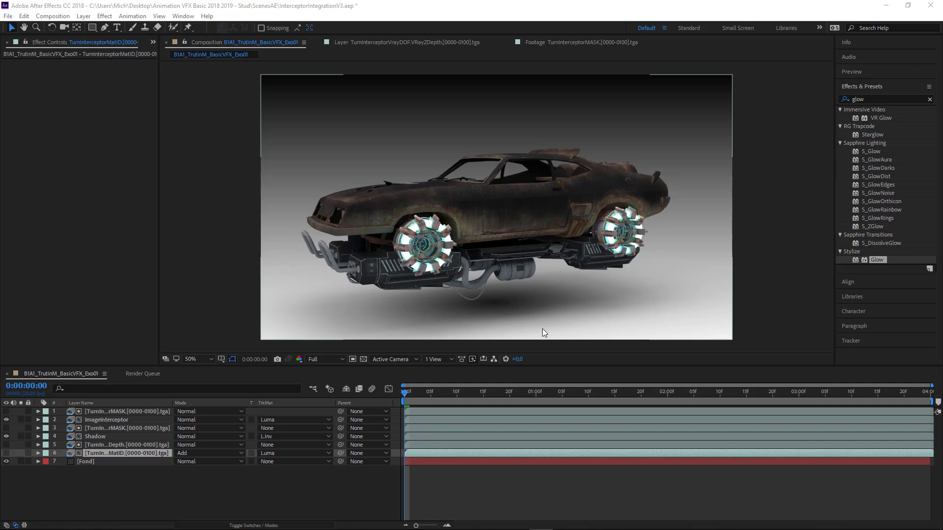
Step: Preview the TurnInterceptorMatID layer on its own and return to the B1A1_TrutinM_BasicVFX_Exo01 composition
{"action": "double_click", "coordinate": [114, 452]}
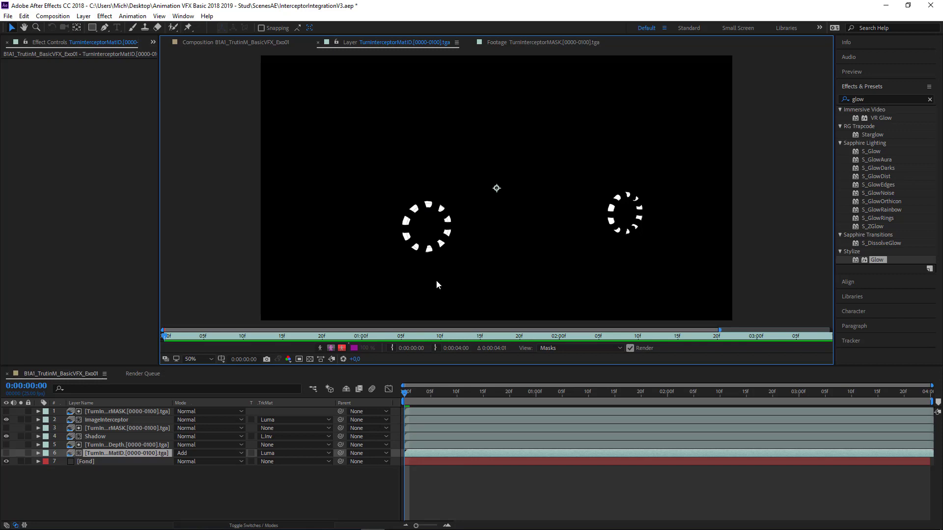
{"action": "key", "text": "space"}
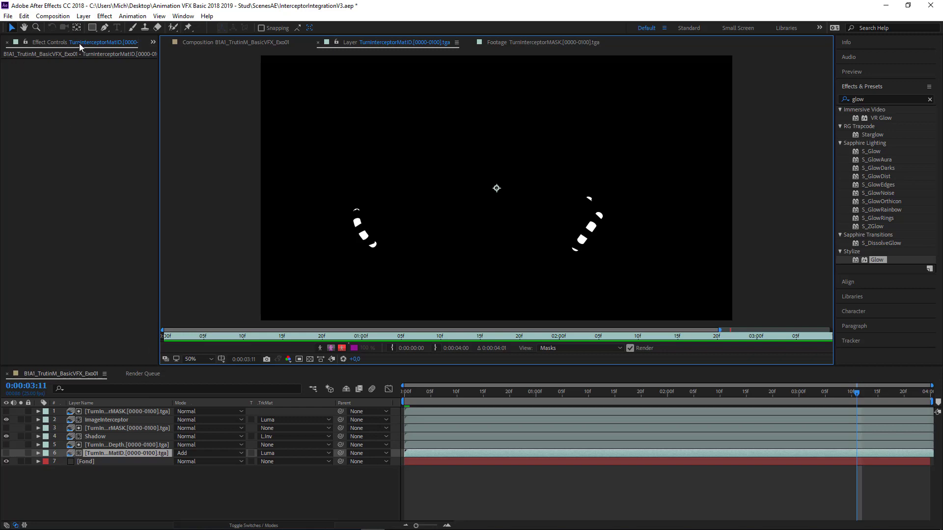
{"action": "left_click", "coordinate": [152, 43]}
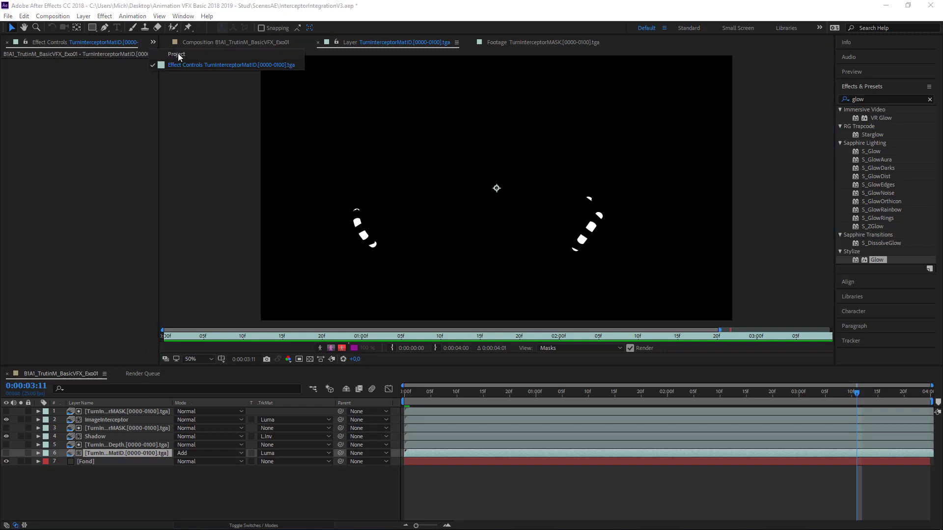
{"action": "left_click", "coordinate": [167, 57]}
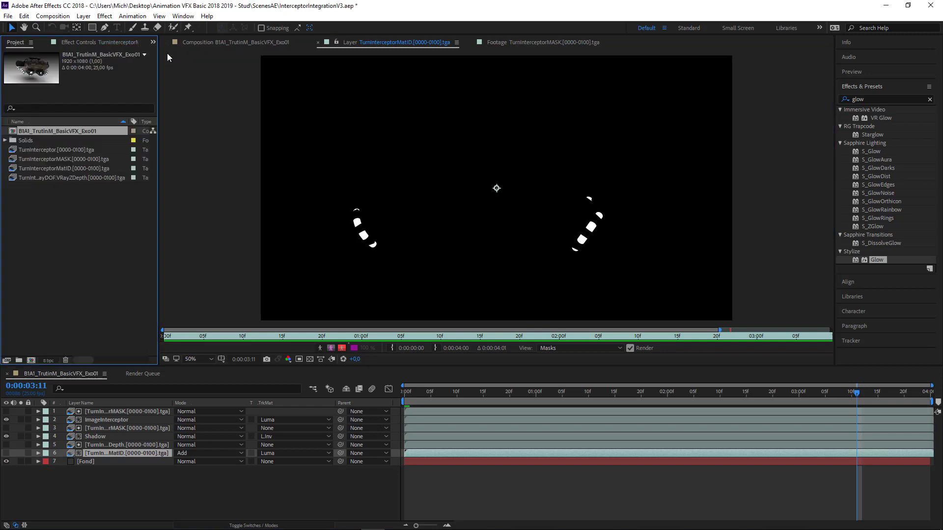
{"action": "double_click", "coordinate": [60, 130]}
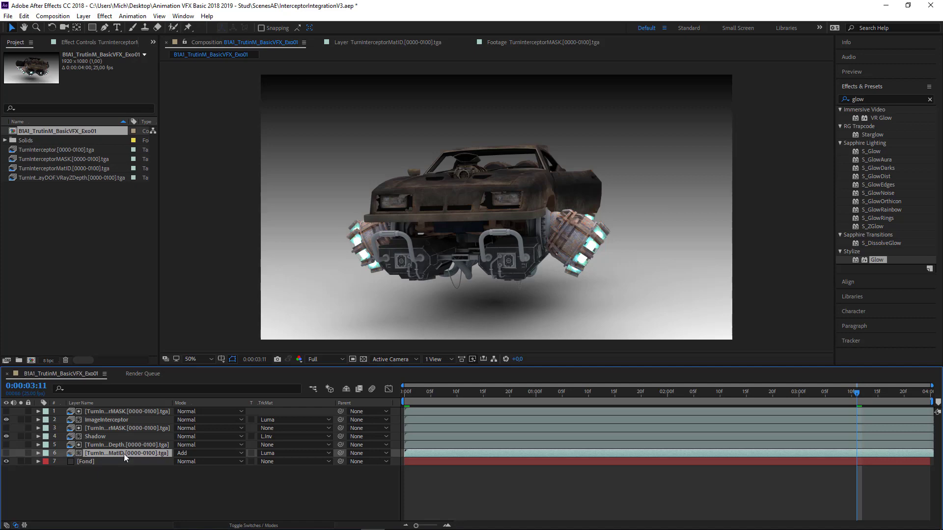
Step: Change the Ramp Shape of the Fond layer's Gradient Ramp to Radial Ramp
{"action": "left_click", "coordinate": [108, 419]}
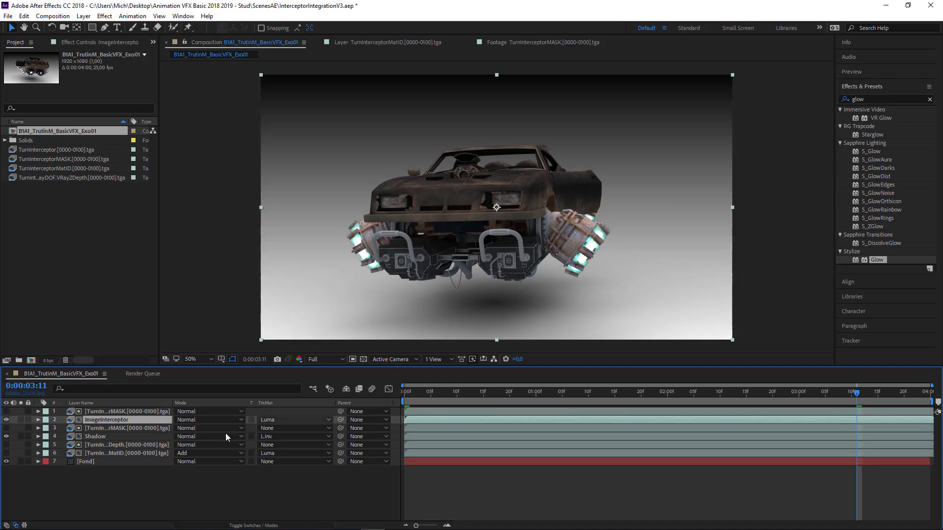
{"action": "left_click", "coordinate": [71, 461]}
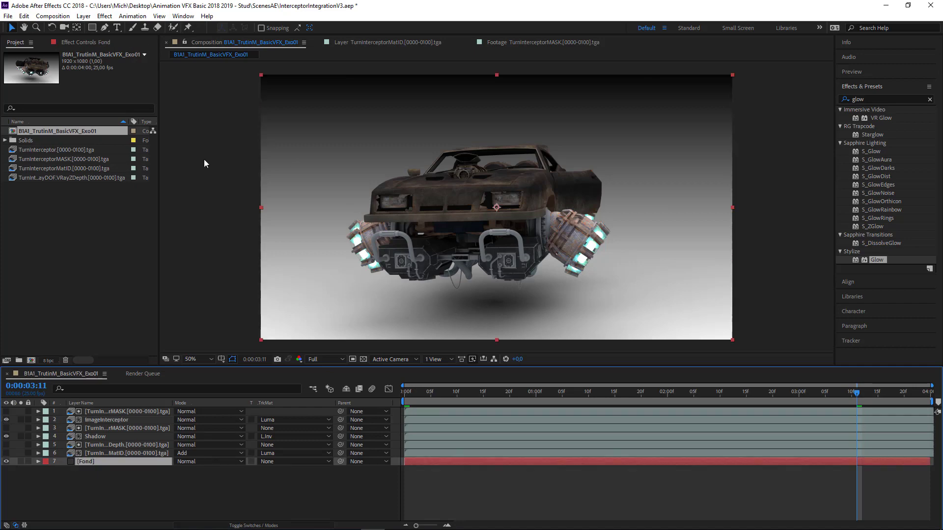
{"action": "left_click", "coordinate": [92, 39]}
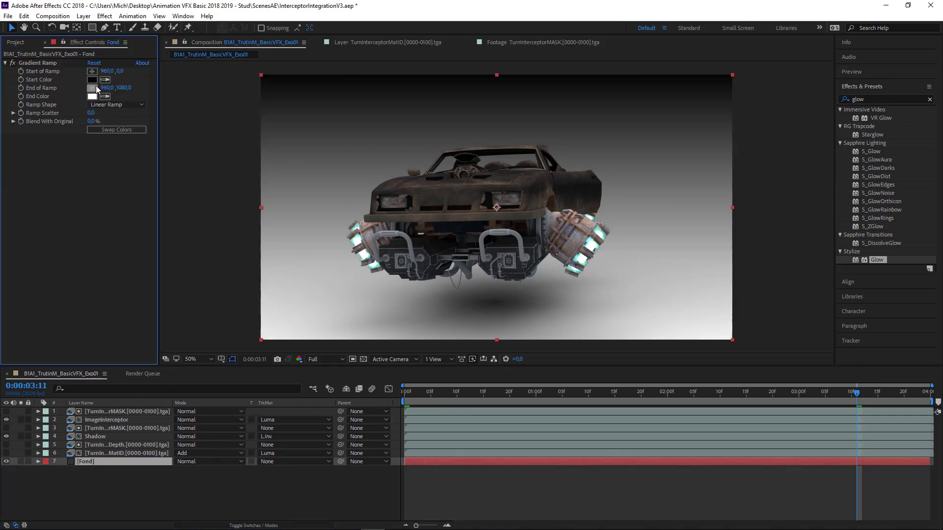
{"action": "left_click", "coordinate": [118, 104]}
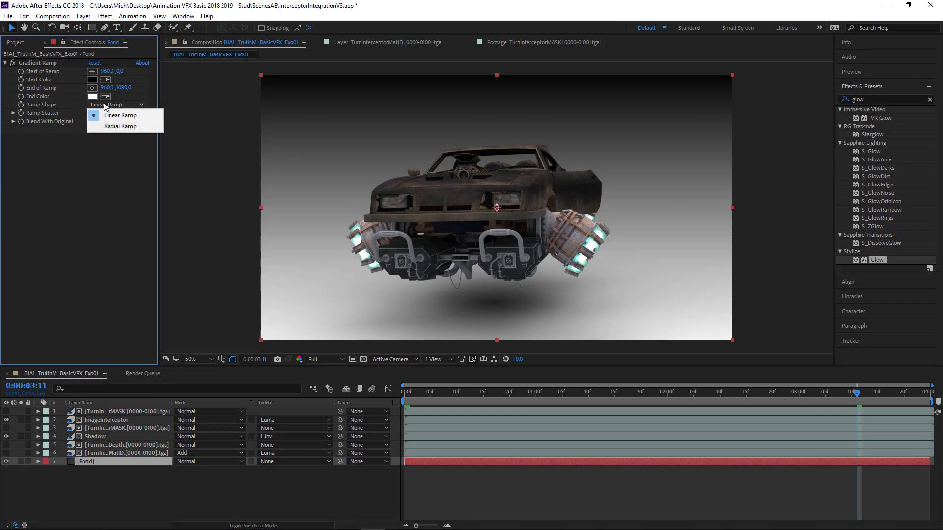
{"action": "left_click", "coordinate": [118, 126]}
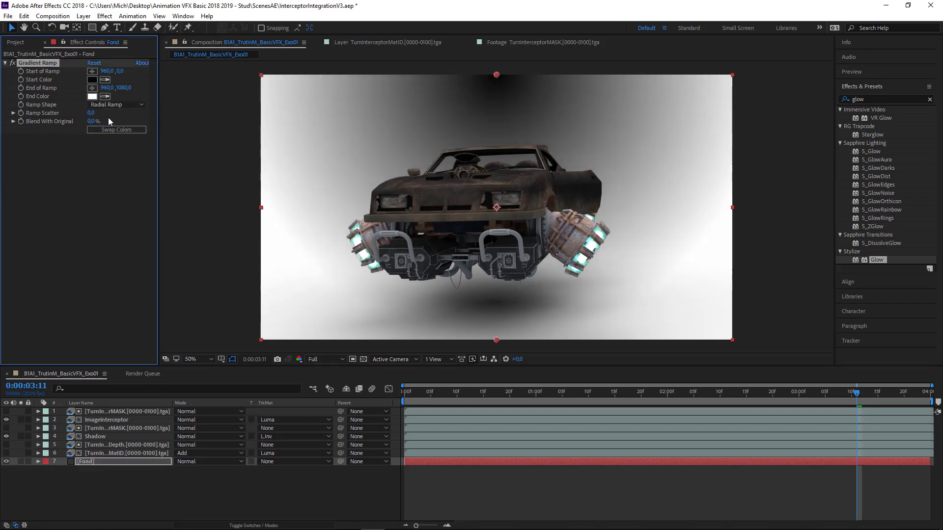
Step: Set the Gradient Ramp's end color to dark grey 323232 and its start color to mid grey 8C8A8A
{"action": "left_click", "coordinate": [93, 96]}
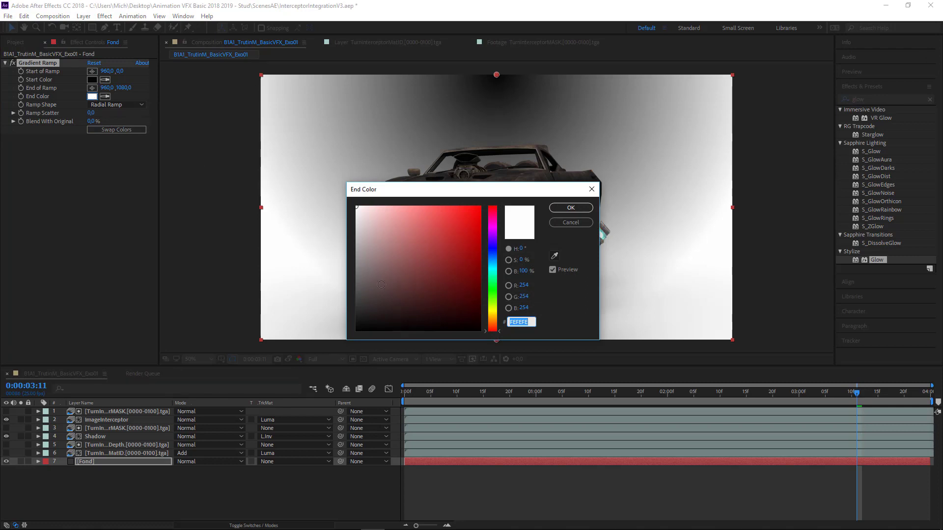
{"action": "left_click", "coordinate": [357, 307]}
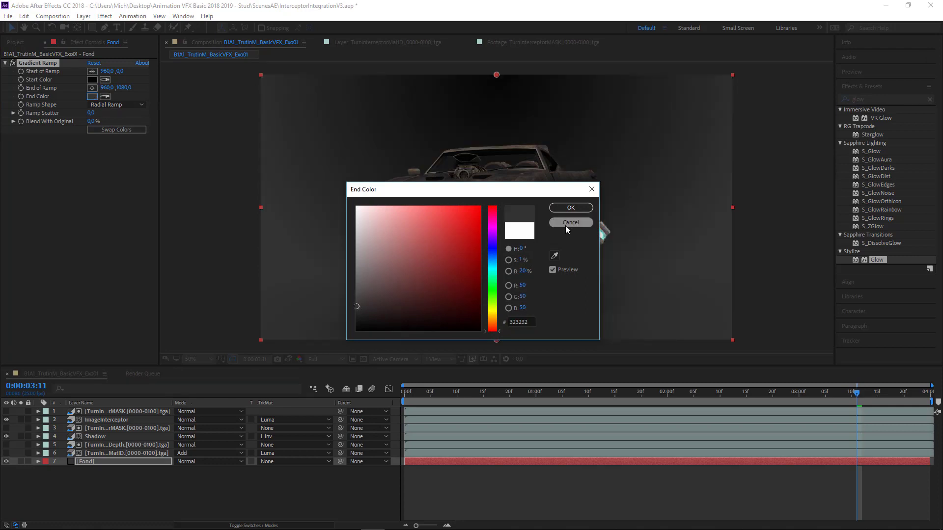
{"action": "left_click", "coordinate": [573, 208]}
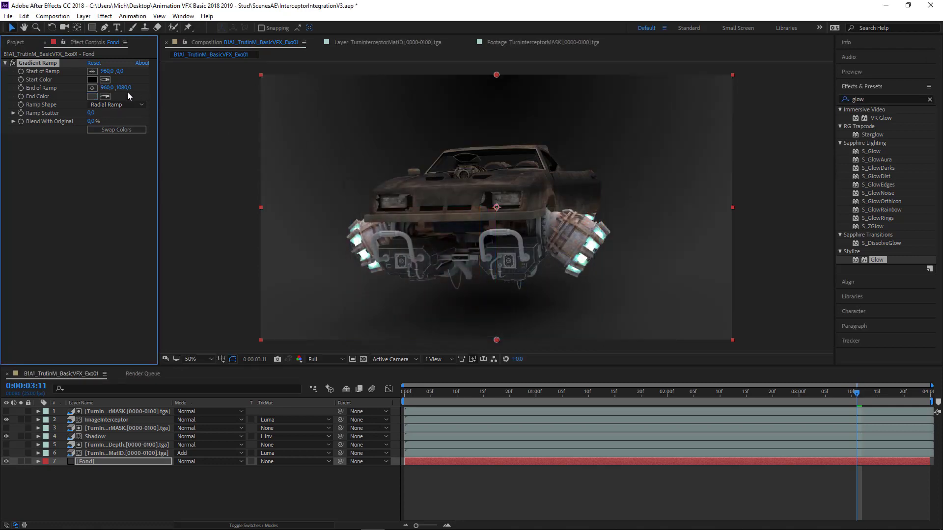
{"action": "left_click", "coordinate": [92, 80]}
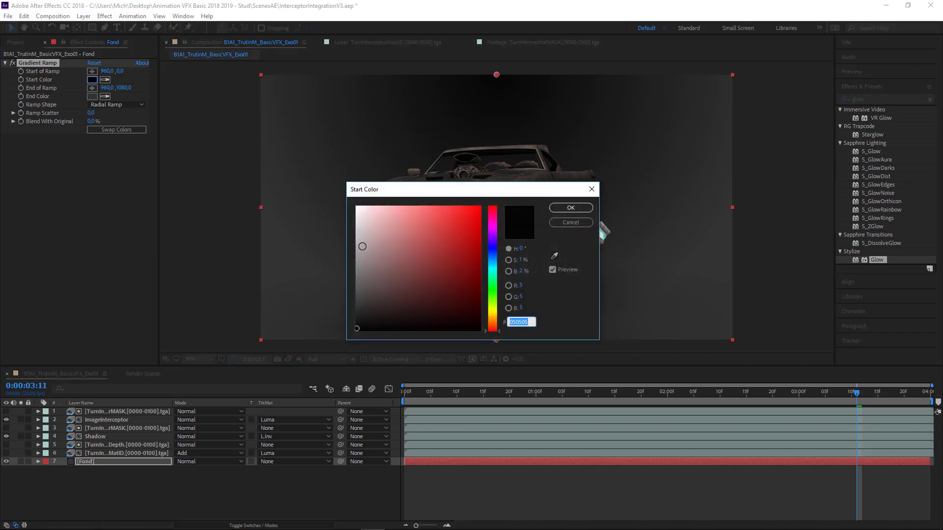
{"action": "left_click", "coordinate": [357, 262]}
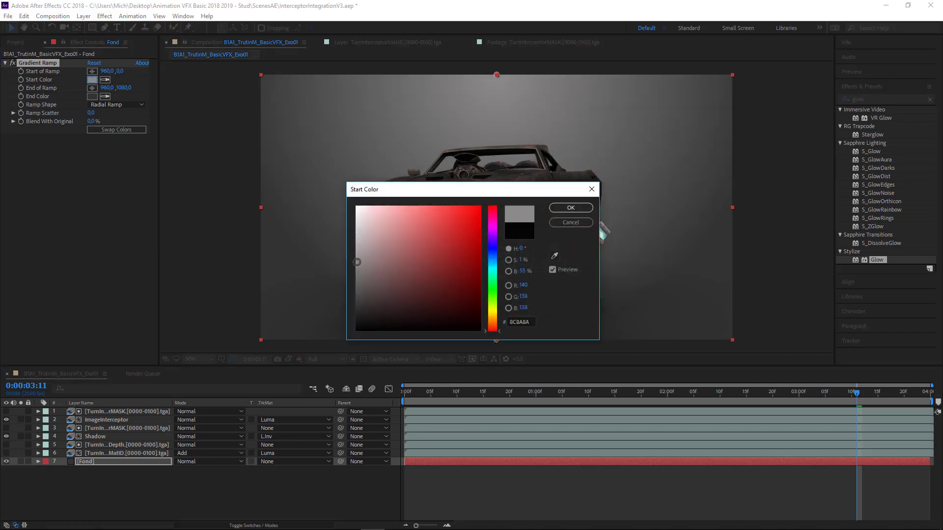
{"action": "left_click", "coordinate": [567, 212]}
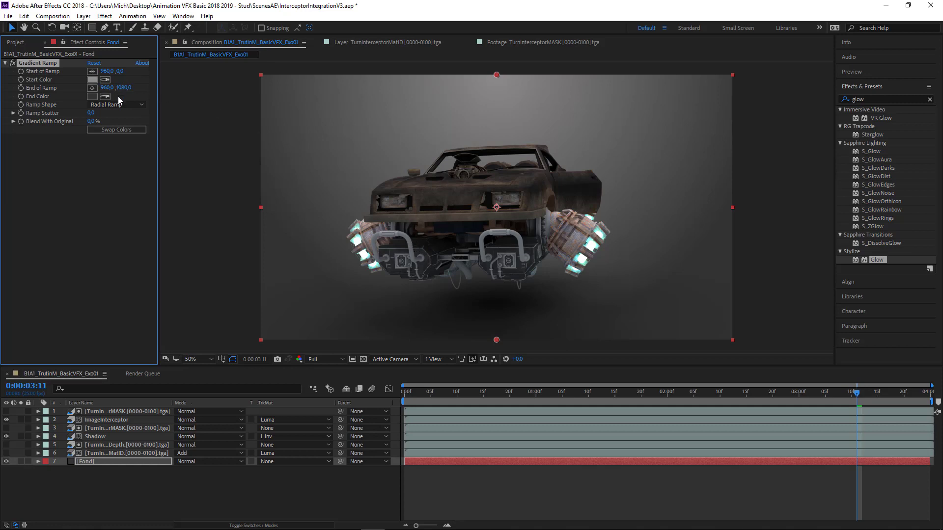
Step: Reposition the Gradient Ramp's start point to about 955, -7, previewing the animation while adjusting it
{"action": "left_click", "coordinate": [92, 71]}
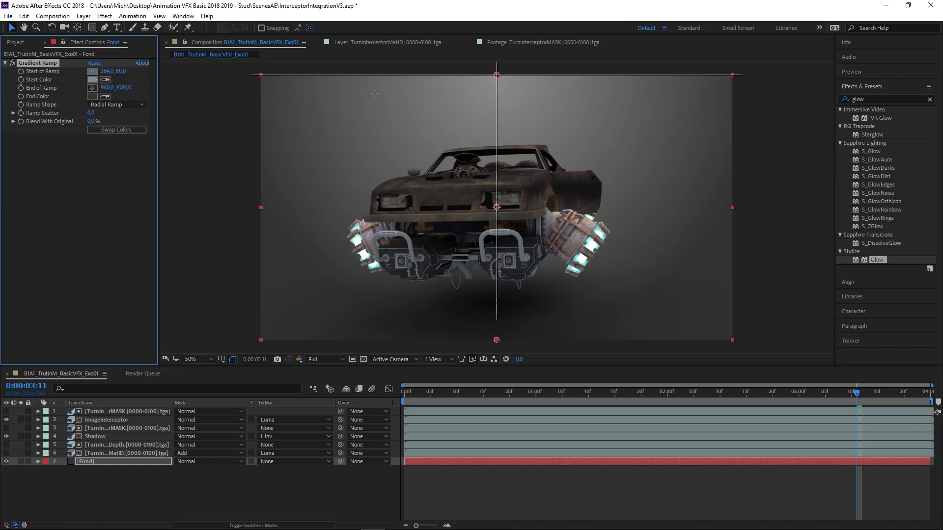
{"action": "left_click", "coordinate": [496, 115]}
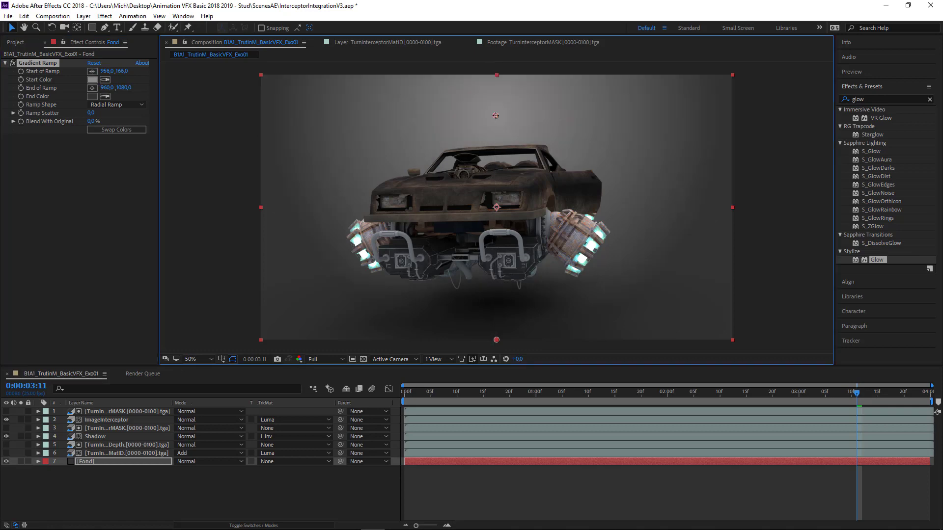
{"action": "key", "text": "space"}
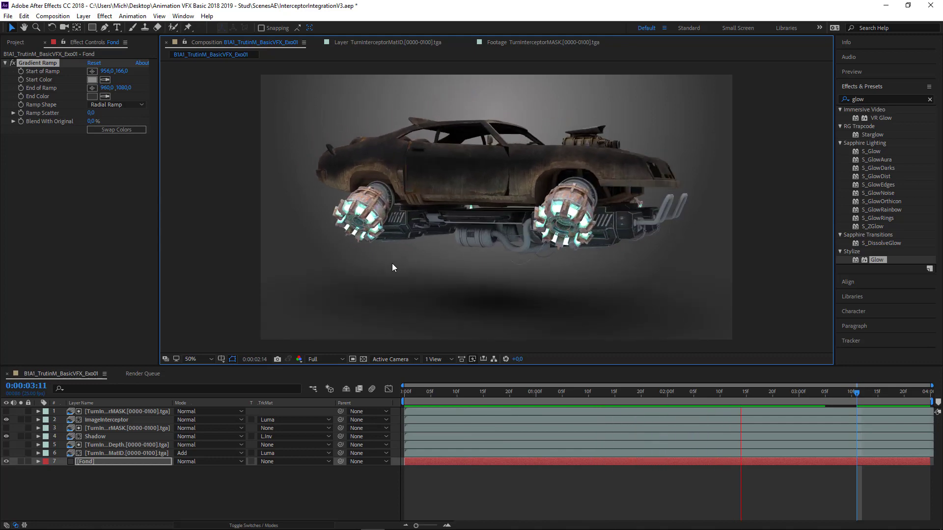
{"action": "key", "text": "space"}
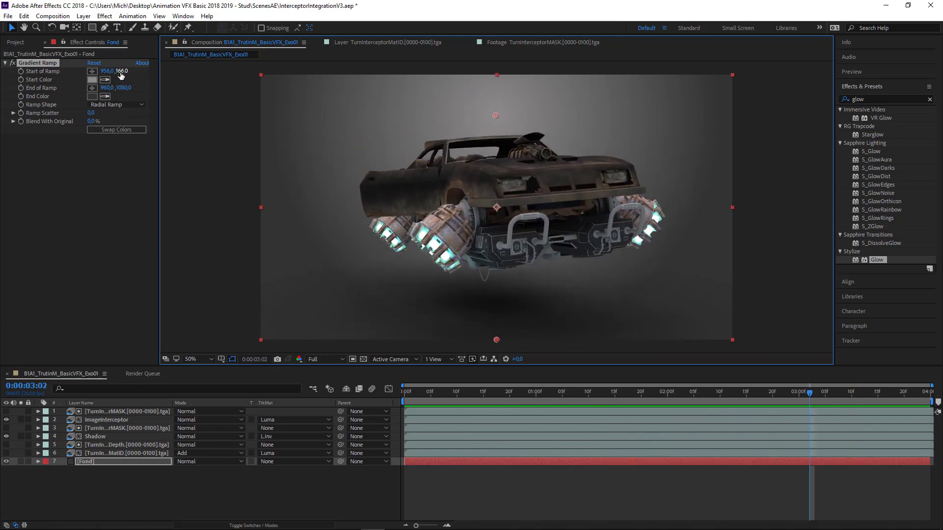
{"action": "left_click_drag", "start_coordinate": [122, 75], "coordinate": [38, 72]}
{"action": "mouse_move", "coordinate": [107, 72]}
{"action": "left_mouse_down"}
{"action": "mouse_move", "coordinate": [146, 71]}
{"action": "mouse_move", "coordinate": [106, 71]}
{"action": "left_mouse_up"}
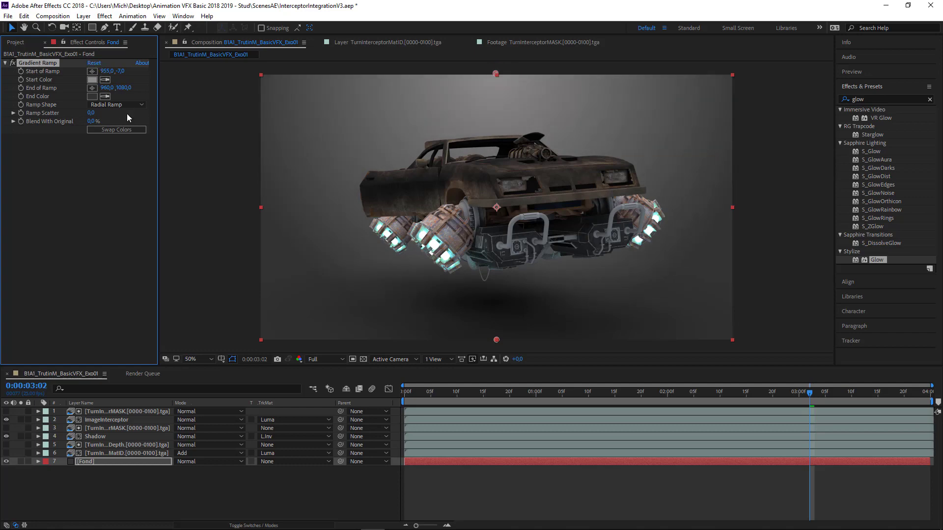
Step: Set the Gradient Ramp's Ramp Scatter to about 18 and check the background behind the car
{"action": "mouse_move", "coordinate": [91, 121]}
{"action": "left_mouse_down"}
{"action": "mouse_move", "coordinate": [191, 115]}
{"action": "mouse_move", "coordinate": [102, 112]}
{"action": "left_mouse_up"}
{"action": "key", "text": "space"}
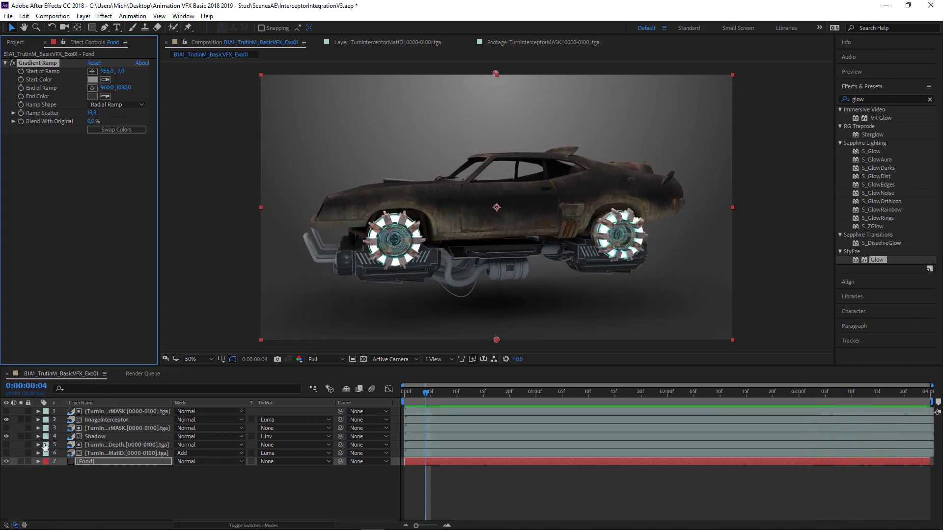
{"action": "left_click", "coordinate": [6, 419]}
{"action": "left_click", "coordinate": [5, 420]}
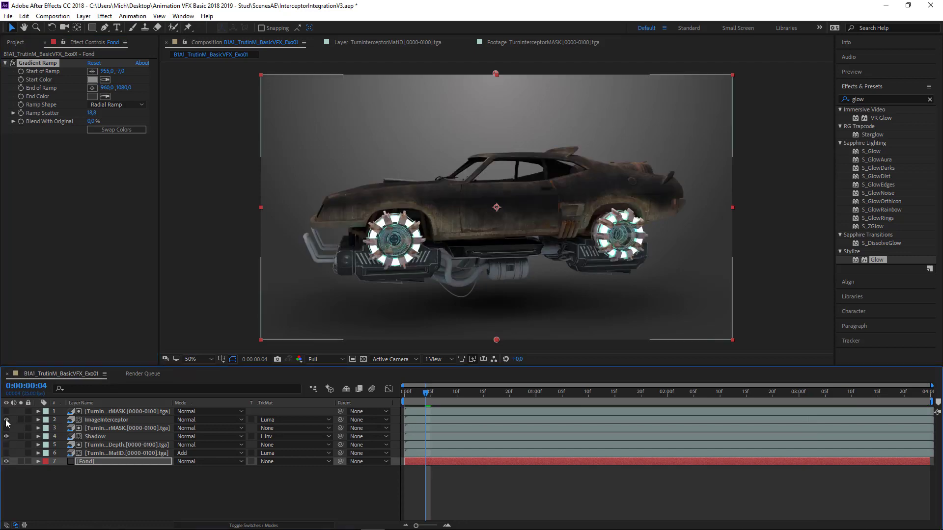
Step: Search the effects for "glow" and apply the Stylize Glow effect to the ImageInterceptor layer
{"action": "left_click", "coordinate": [98, 421]}
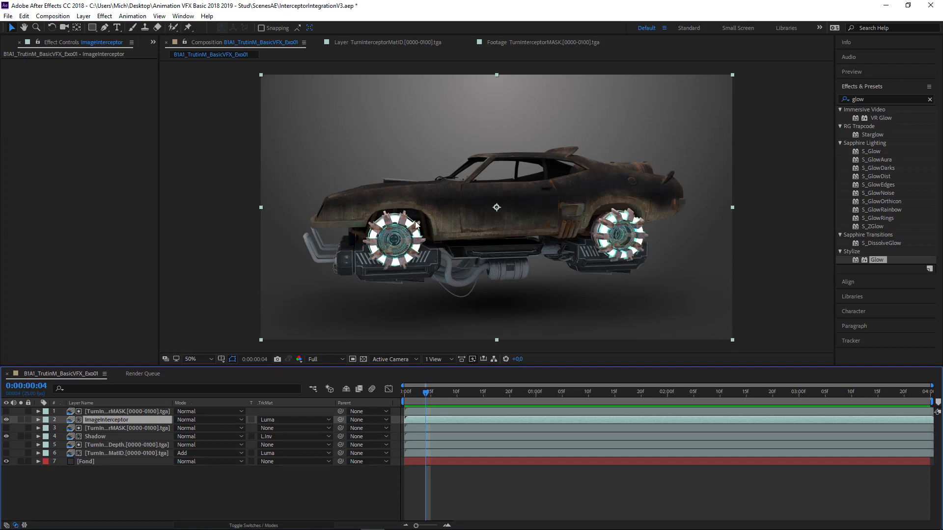
{"action": "left_click", "coordinate": [877, 98]}
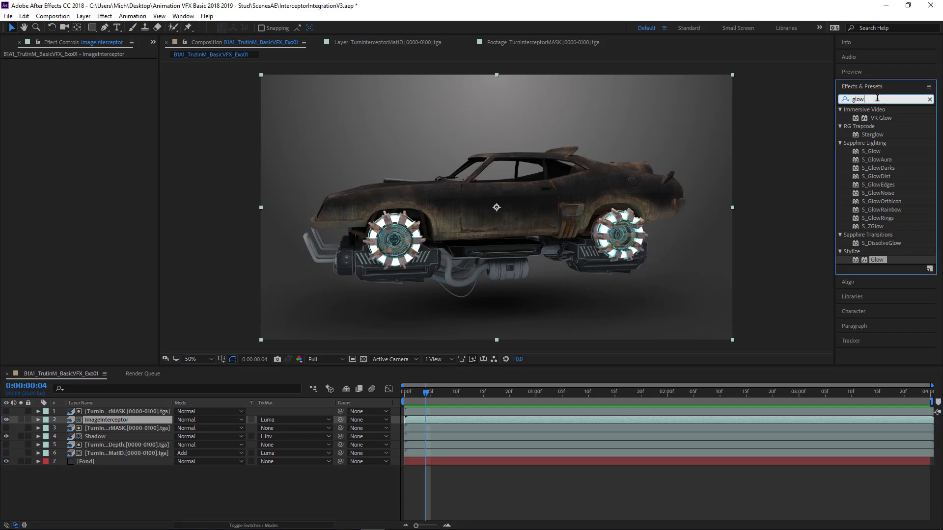
{"action": "key", "text": "BackSpace"}
{"action": "key", "text": "BackSpace"}
{"action": "key", "text": "BackSpace"}
{"action": "key", "text": "BackSpace"}
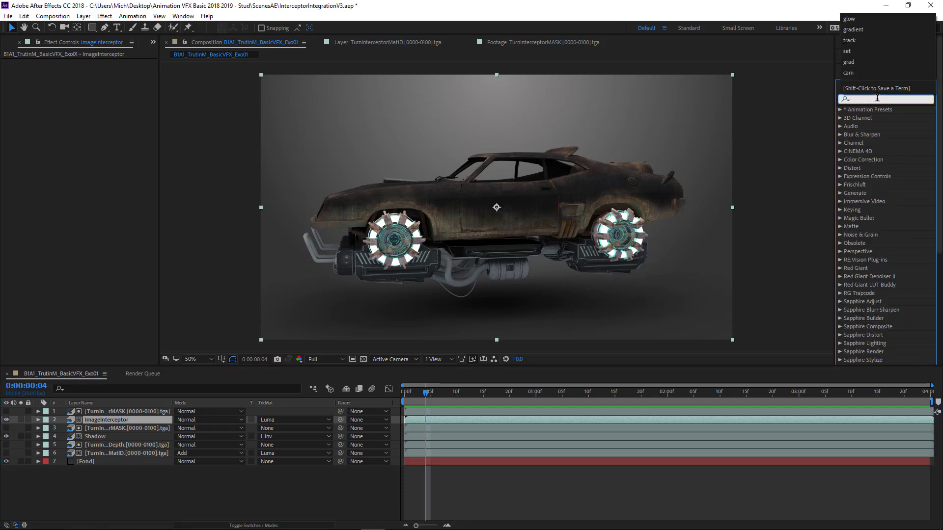
{"action": "left_click", "coordinate": [137, 488]}
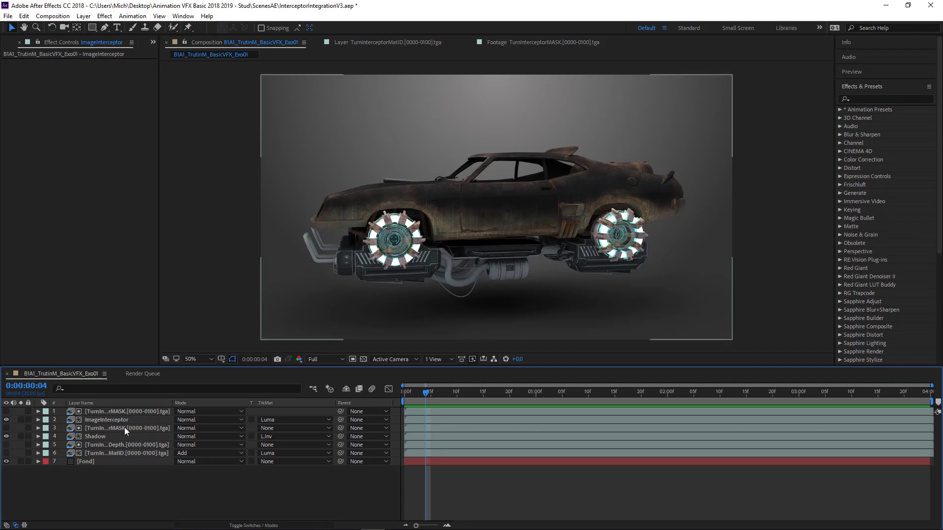
{"action": "left_click", "coordinate": [93, 421]}
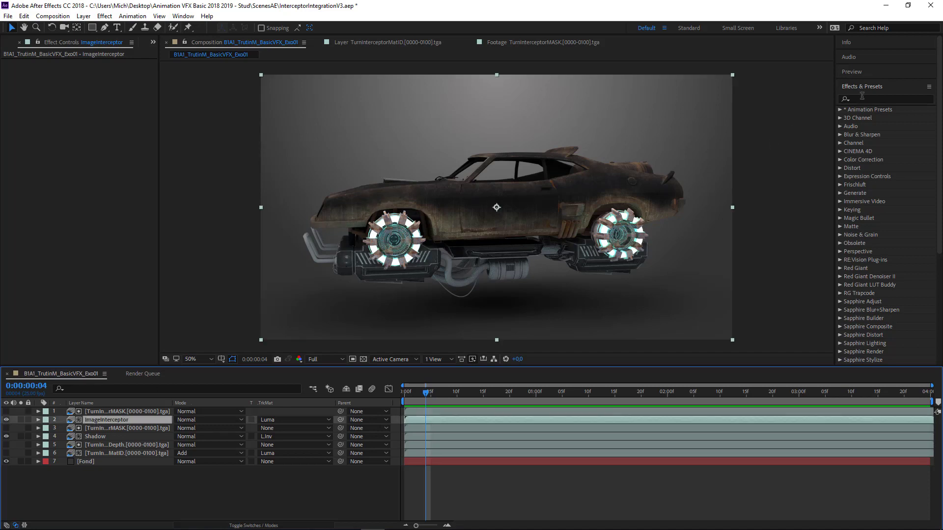
{"action": "left_click", "coordinate": [875, 95]}
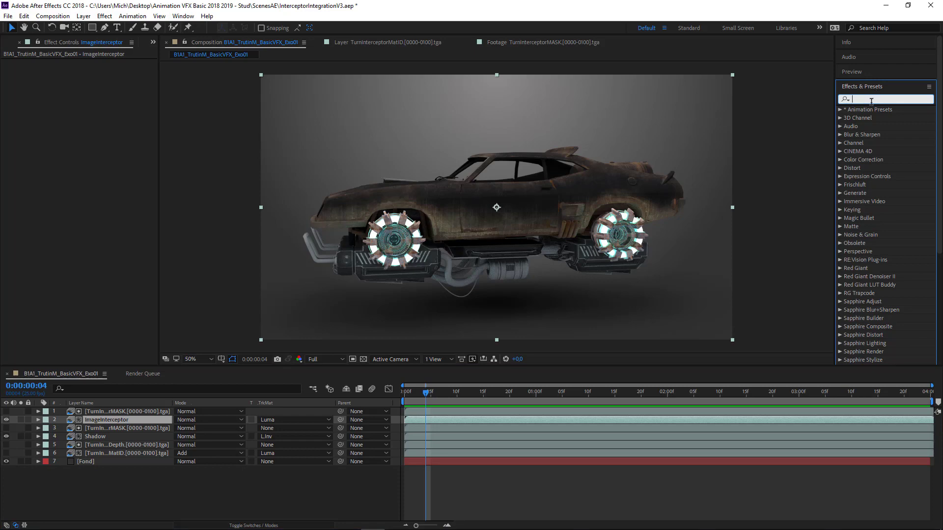
{"action": "type", "text": "glow"}
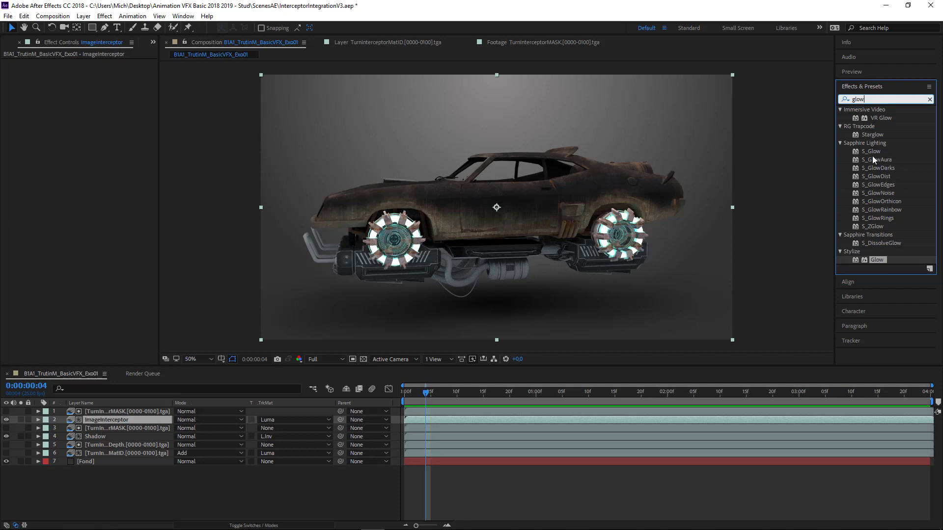
{"action": "left_click_drag", "start_coordinate": [873, 258], "coordinate": [103, 417]}
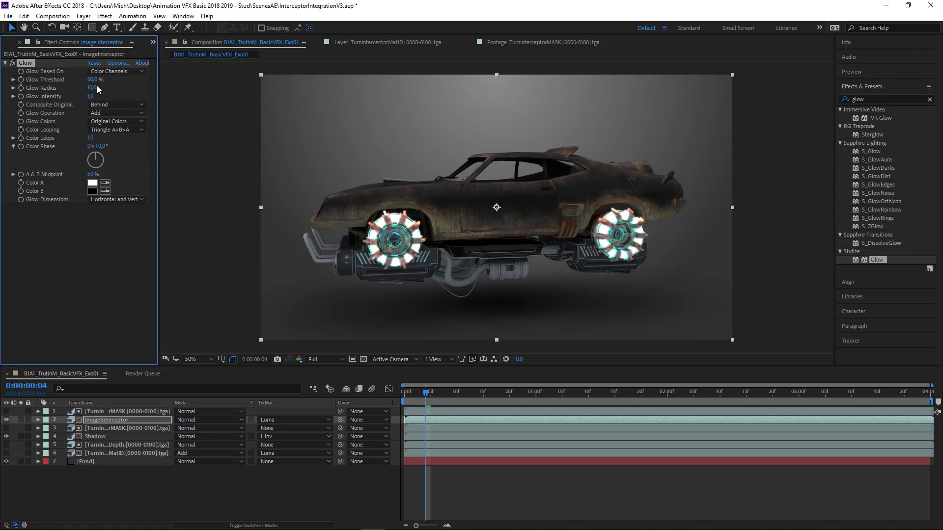
Step: Set the Glow Radius to 42 and the Glow Threshold to about 45.5%, and check the glow at other frames
{"action": "mouse_move", "coordinate": [94, 86]}
{"action": "left_mouse_down"}
{"action": "mouse_move", "coordinate": [116, 92]}
{"action": "mouse_move", "coordinate": [108, 93]}
{"action": "left_mouse_up"}
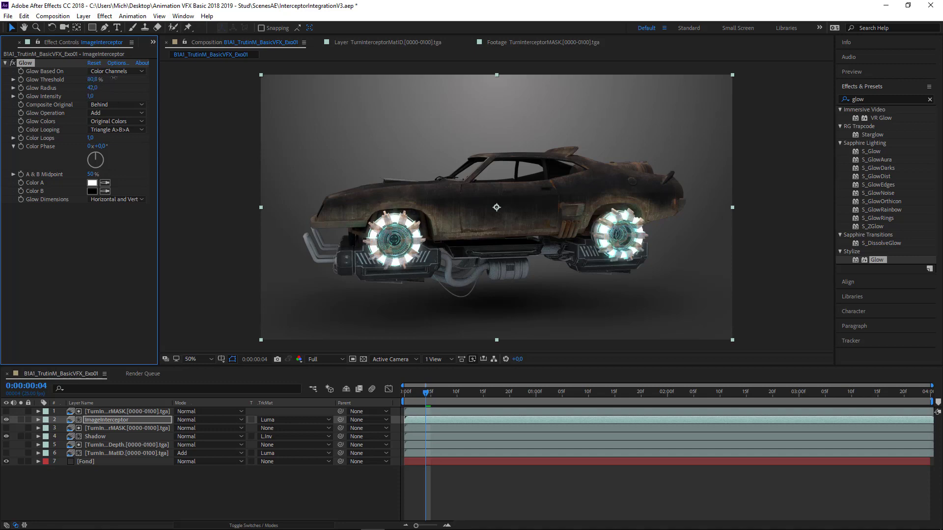
{"action": "mouse_move", "coordinate": [96, 79]}
{"action": "left_mouse_down"}
{"action": "mouse_move", "coordinate": [71, 82]}
{"action": "mouse_move", "coordinate": [80, 87]}
{"action": "left_mouse_up"}
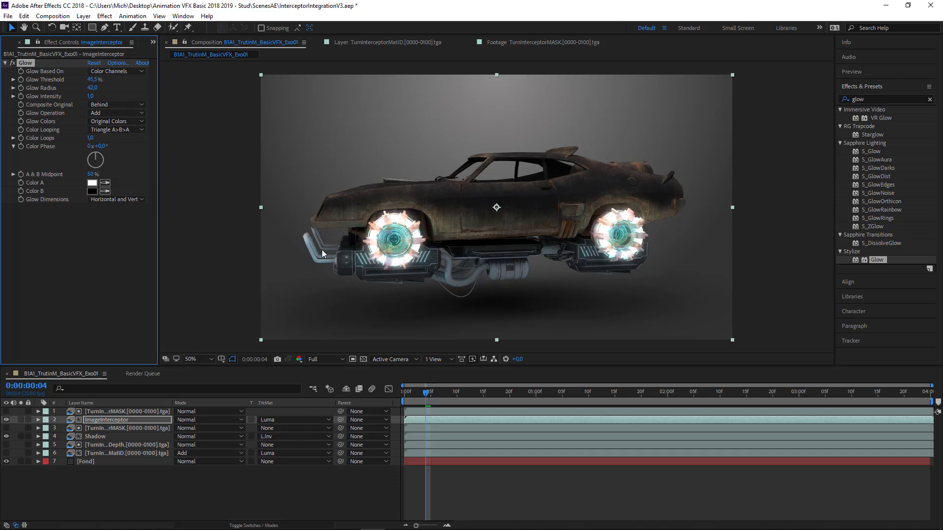
{"action": "left_click_drag", "start_coordinate": [426, 396], "coordinate": [522, 390]}
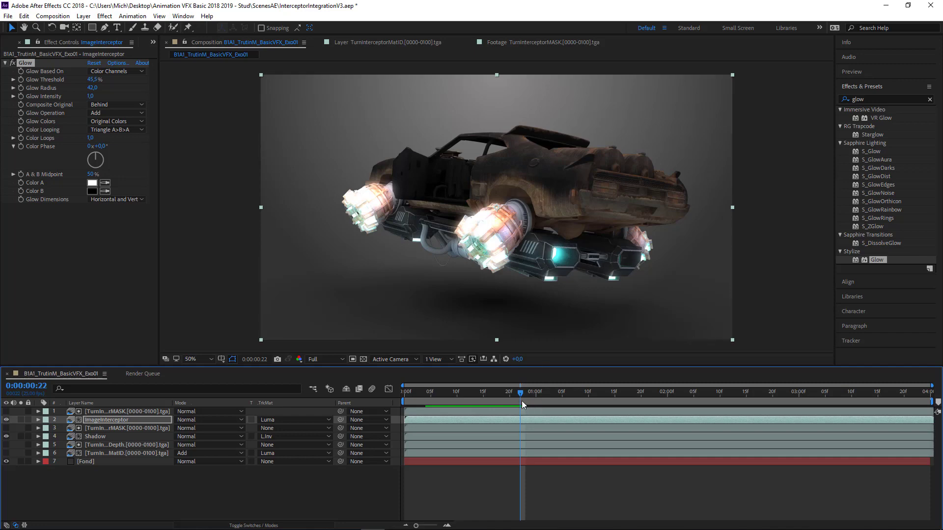
{"action": "left_click_drag", "start_coordinate": [520, 393], "coordinate": [393, 381]}
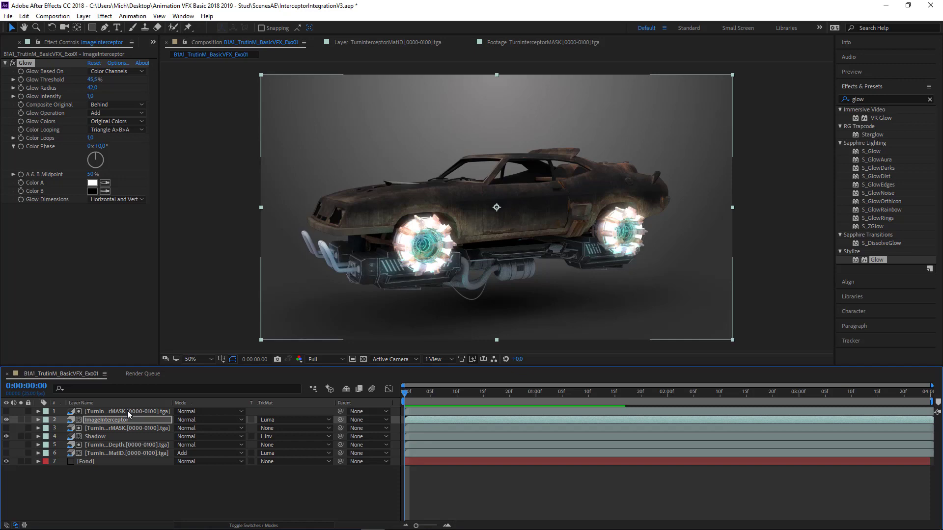
Step: Delete the Glow effect from the ImageInterceptor layer
{"action": "left_click", "coordinate": [26, 63]}
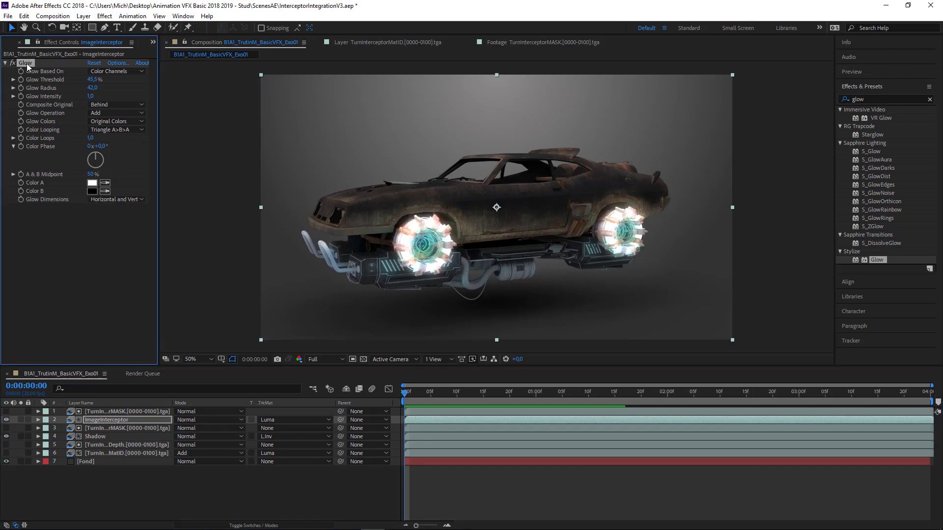
{"action": "key", "text": "Delete"}
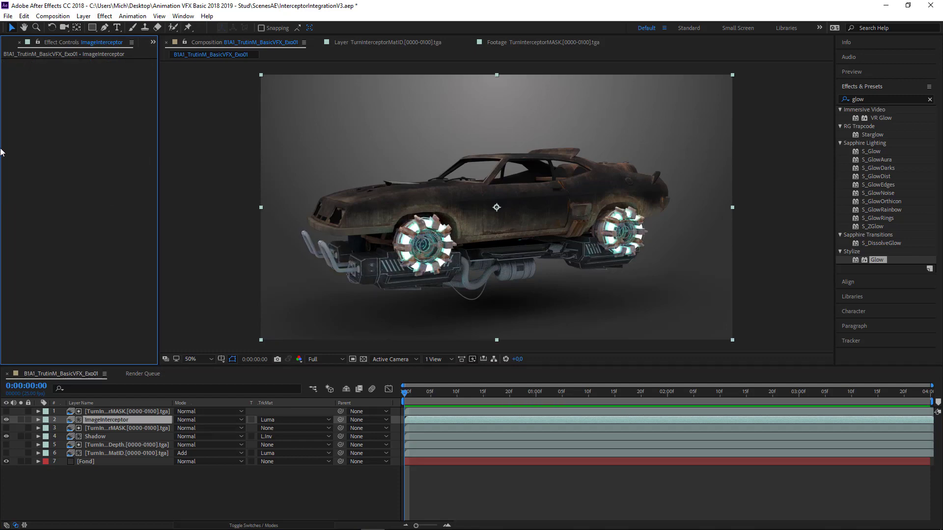
{"action": "left_click", "coordinate": [6, 418]}
Step: Move the TurnInterceptorMatID layer to the top of the stack, make it visible and set its blending mode to Normal
{"action": "left_click_drag", "start_coordinate": [108, 453], "coordinate": [122, 411]}
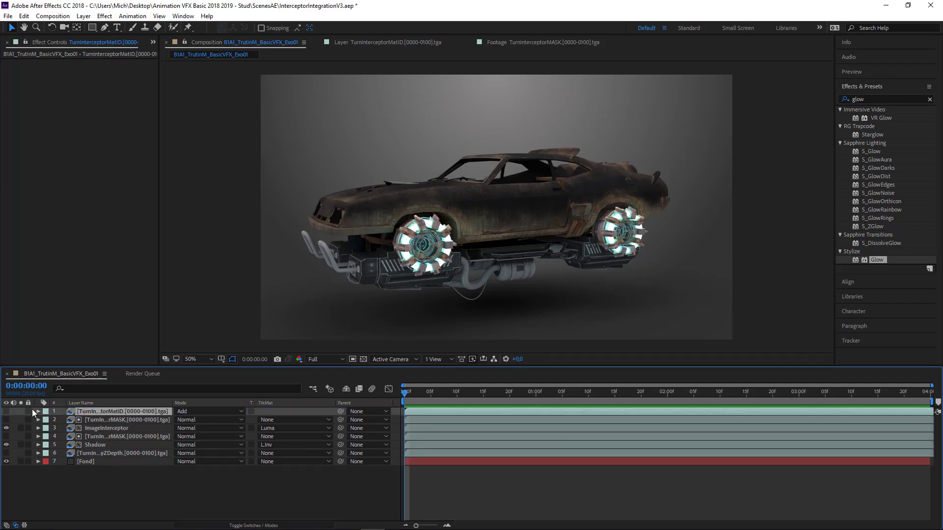
{"action": "left_click", "coordinate": [6, 413]}
{"action": "left_click", "coordinate": [190, 414]}
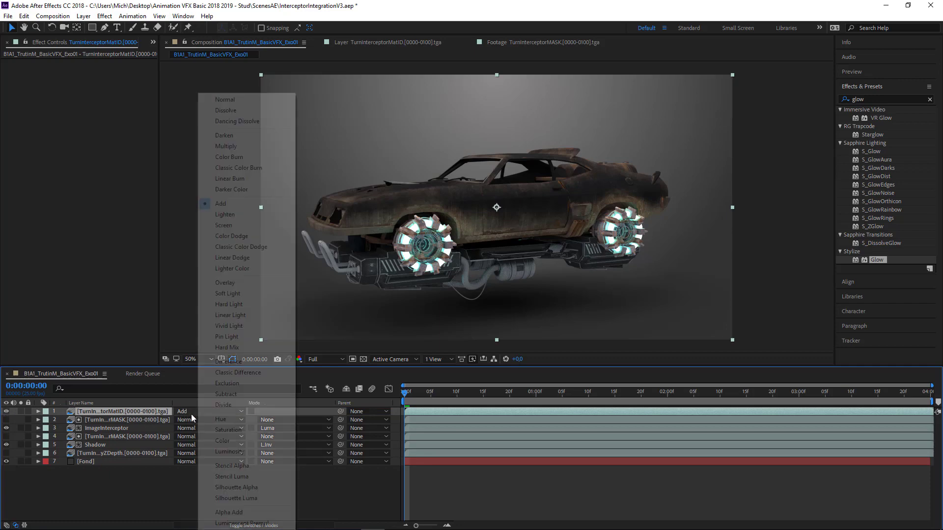
{"action": "left_click", "coordinate": [246, 101]}
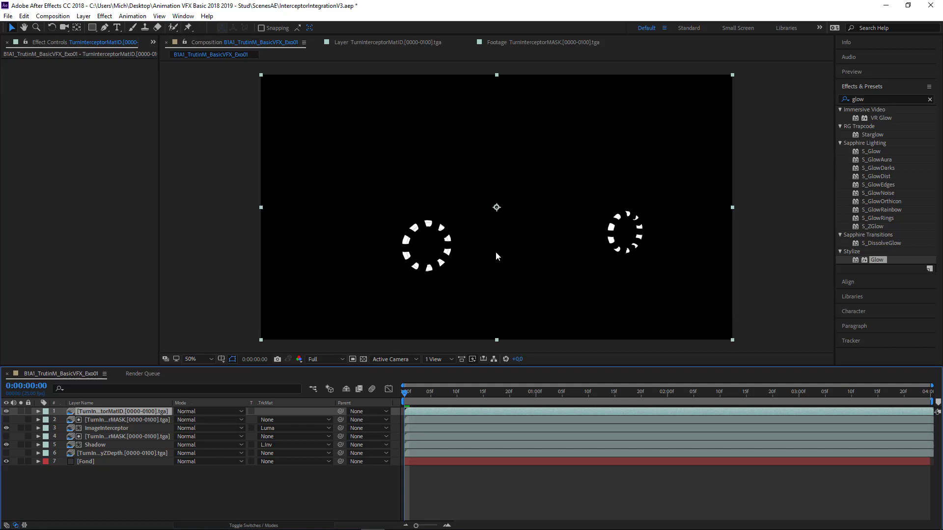
Step: Apply the Stylize Glow effect to the TurnInterceptorMatID layer with threshold about 61.6%, radius 40 and intensity about 2.7
{"action": "left_click_drag", "start_coordinate": [880, 260], "coordinate": [113, 410]}
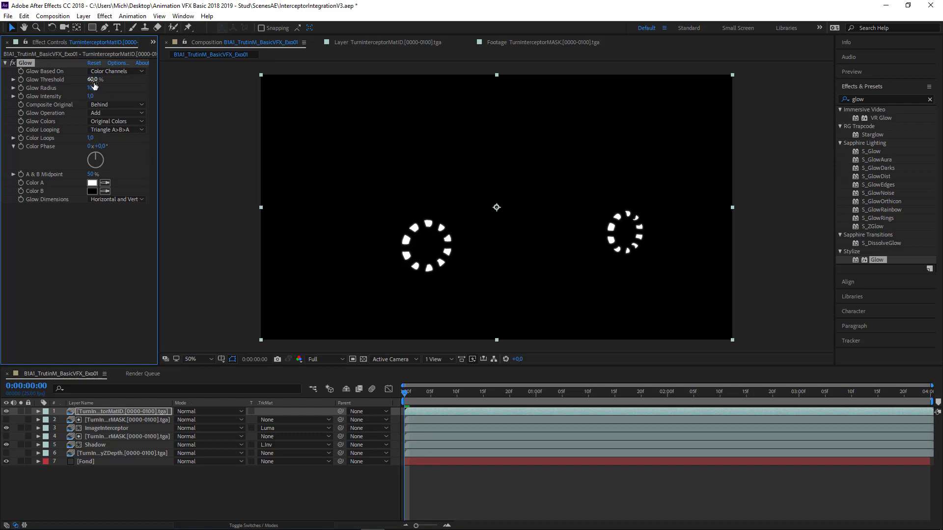
{"action": "left_click_drag", "start_coordinate": [91, 97], "coordinate": [165, 101]}
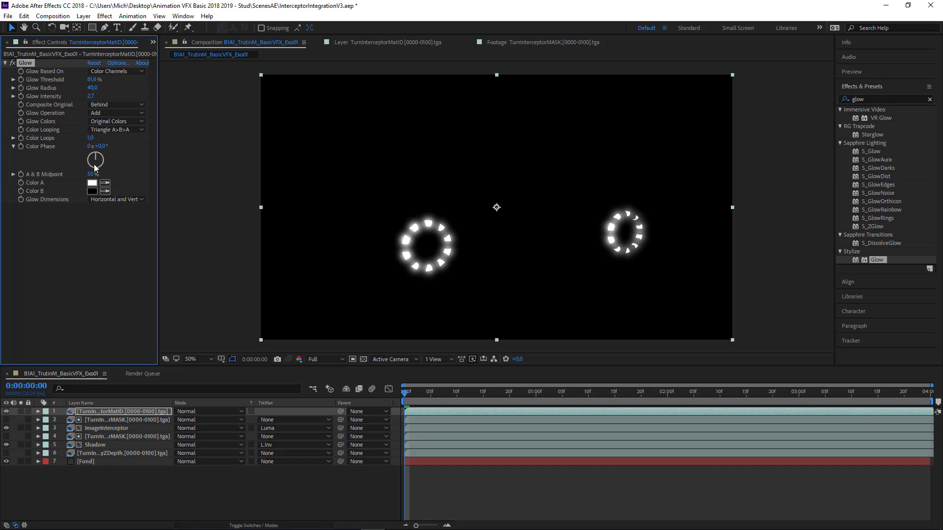
Step: Set the Glow's Color B to cyan 05D6EF and switch Glow Colors to A & B Colors
{"action": "left_click", "coordinate": [91, 192]}
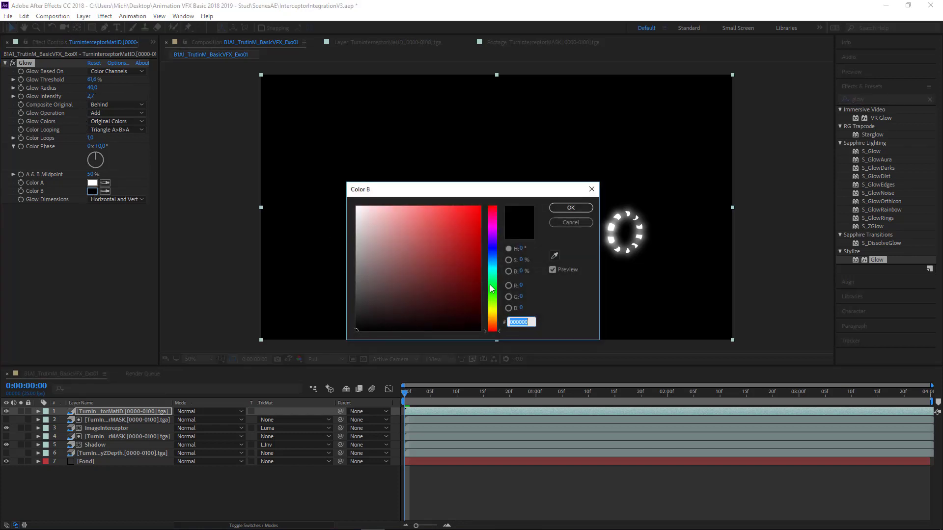
{"action": "left_click", "coordinate": [493, 266]}
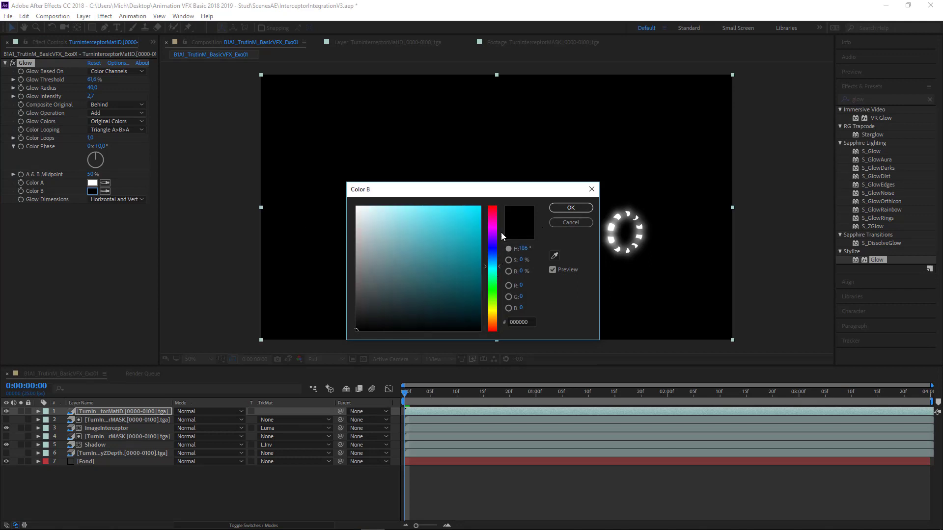
{"action": "mouse_move", "coordinate": [475, 230]}
{"action": "left_mouse_down"}
{"action": "mouse_move", "coordinate": [479, 218]}
{"action": "mouse_move", "coordinate": [498, 214]}
{"action": "left_mouse_up"}
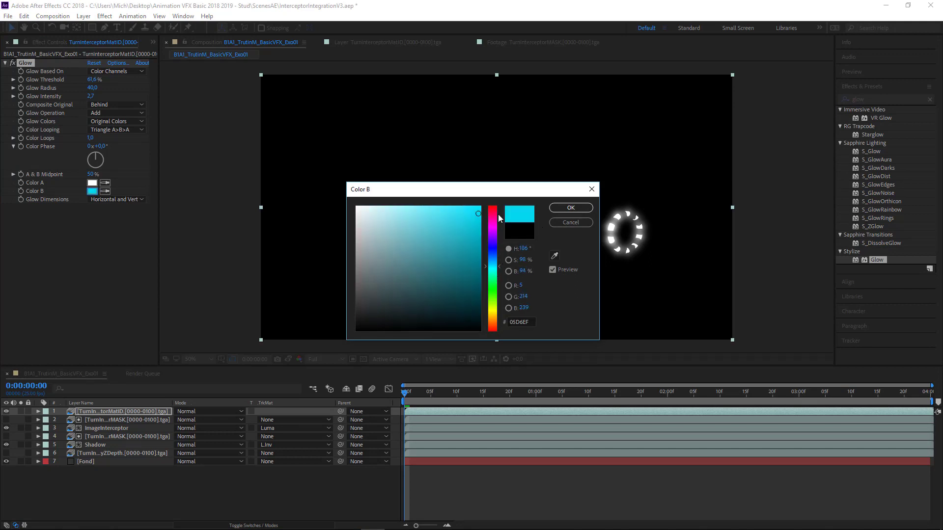
{"action": "left_click", "coordinate": [571, 208]}
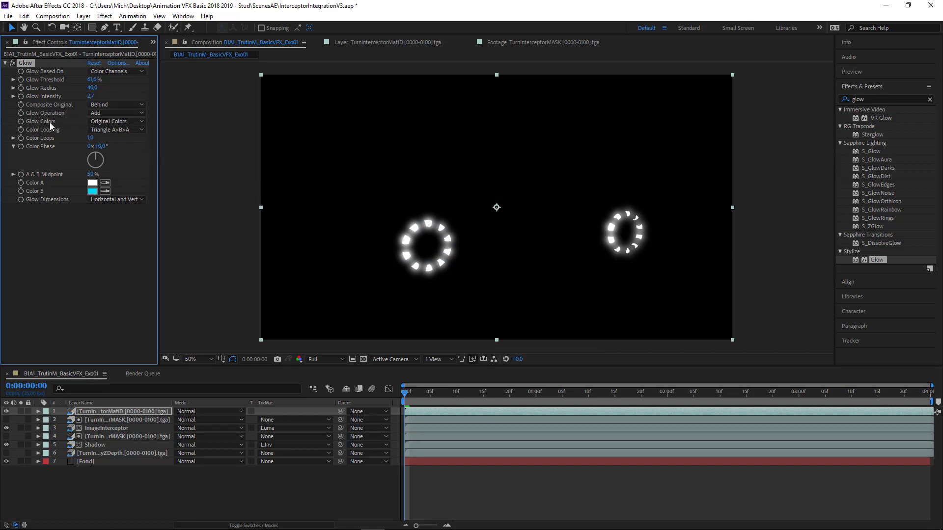
{"action": "left_click", "coordinate": [117, 124]}
{"action": "left_click", "coordinate": [121, 143]}
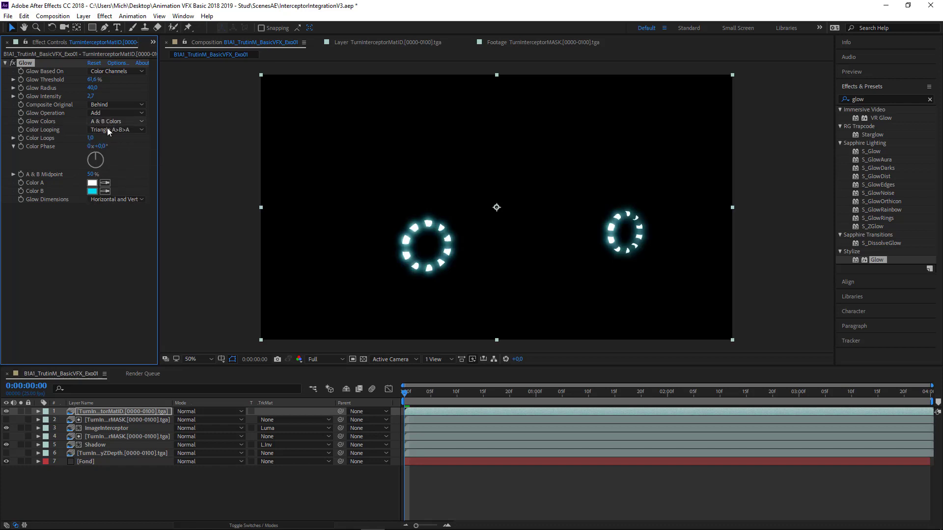
Step: Lighten the Glow's Color B to about 72EBF9 and preview the animation of the isolated glow
{"action": "left_click", "coordinate": [91, 191]}
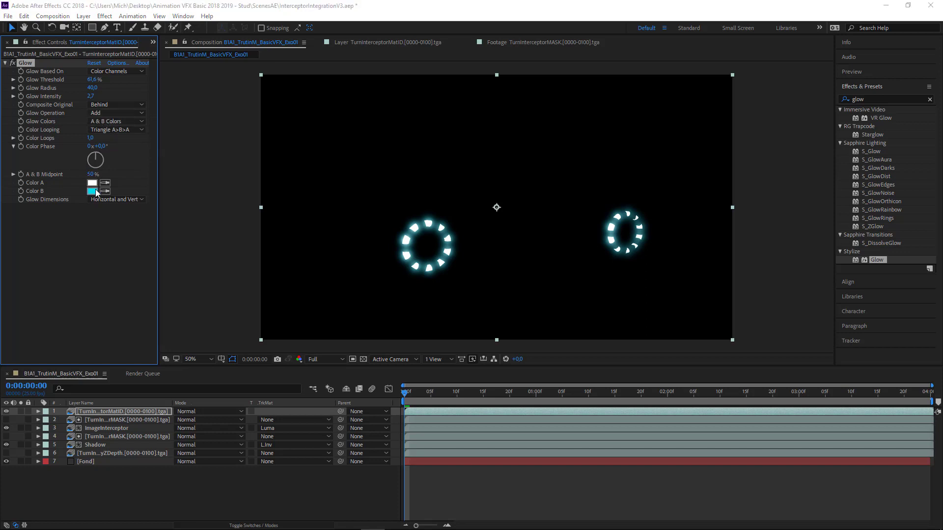
{"action": "left_click_drag", "start_coordinate": [437, 208], "coordinate": [423, 209]}
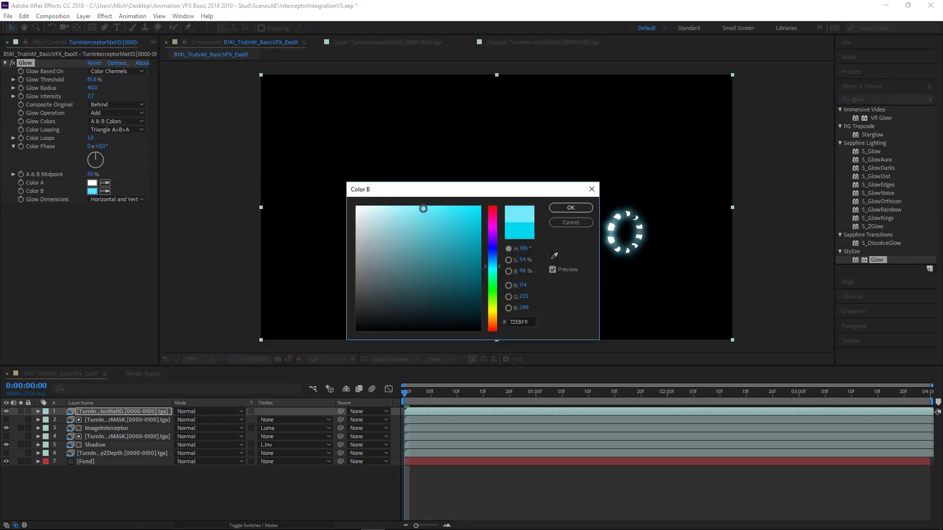
{"action": "left_click", "coordinate": [568, 207]}
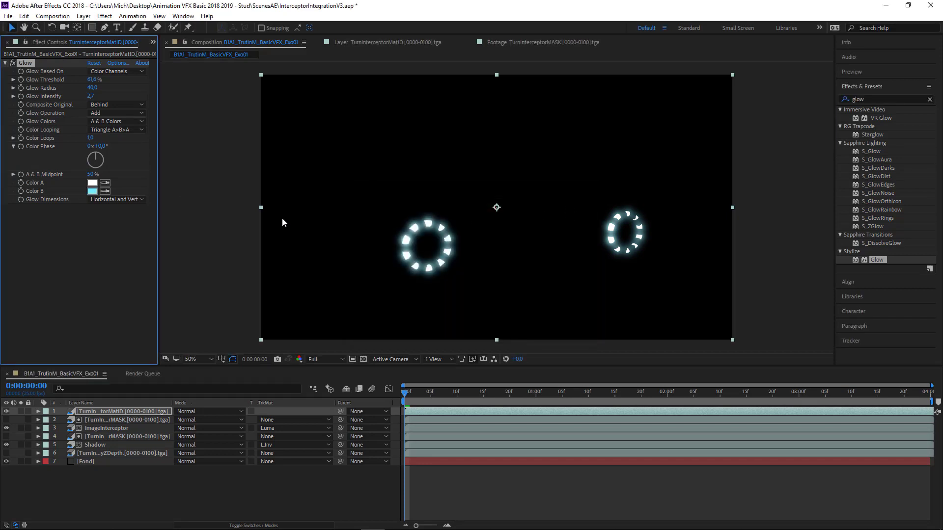
{"action": "key", "text": "space"}
{"action": "key", "text": "space"}
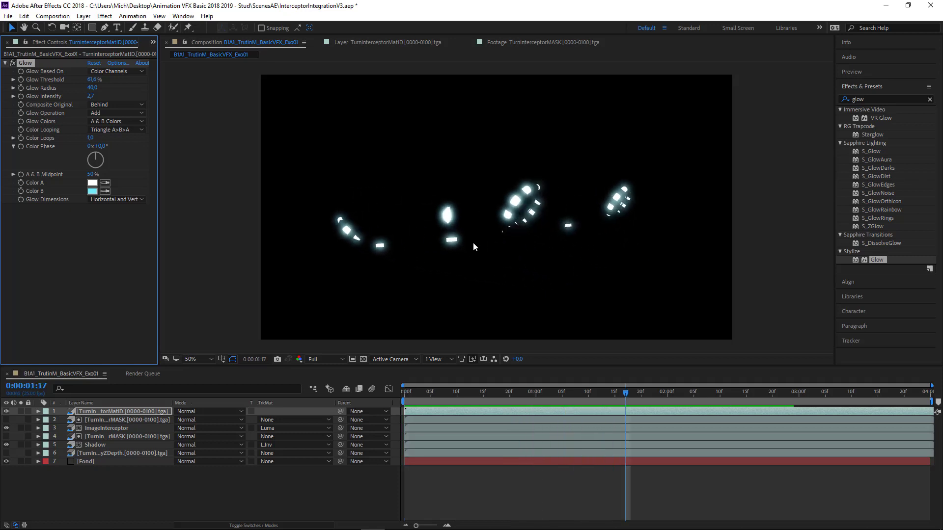
{"action": "left_click_drag", "start_coordinate": [617, 393], "coordinate": [402, 398]}
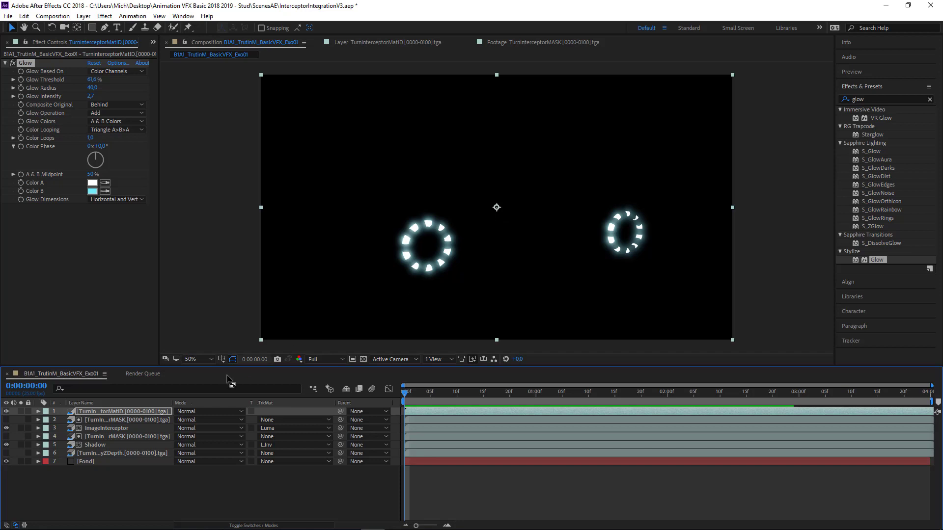
Step: Try the Darken and Classic Color Burn blending modes on the TurnInterceptorMatID layer
{"action": "left_click", "coordinate": [197, 411]}
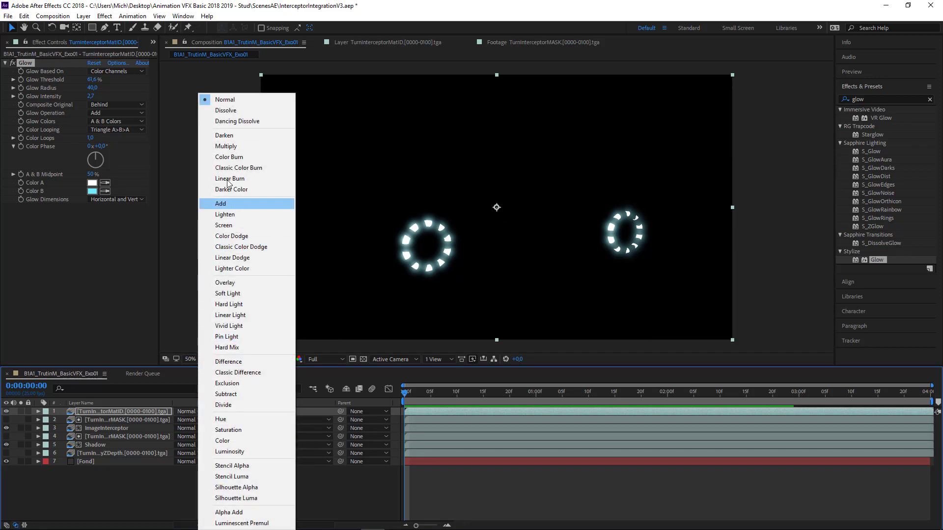
{"action": "left_click", "coordinate": [231, 135]}
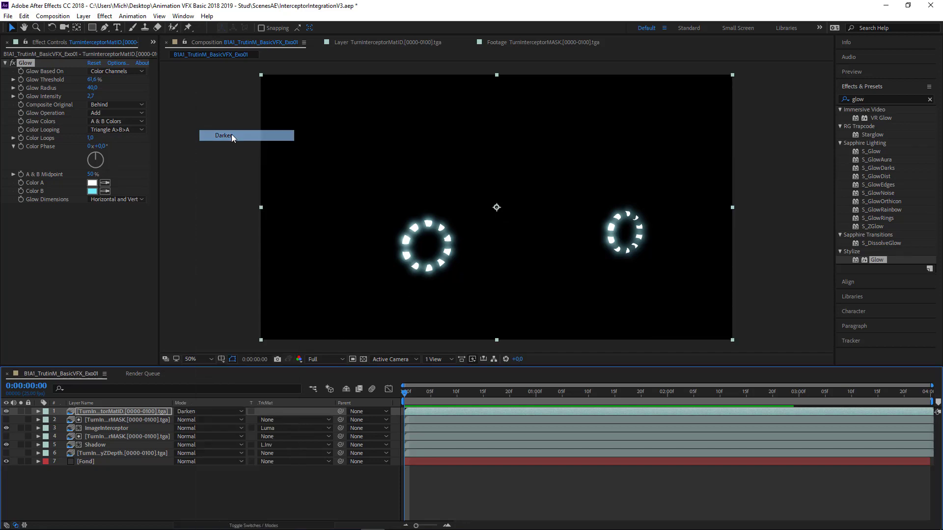
{"action": "left_click", "coordinate": [211, 411]}
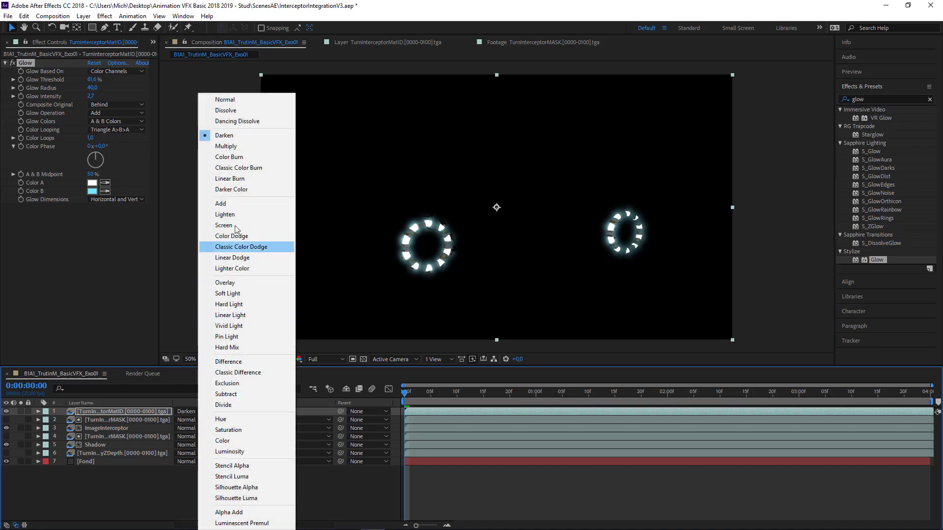
{"action": "left_click", "coordinate": [234, 169]}
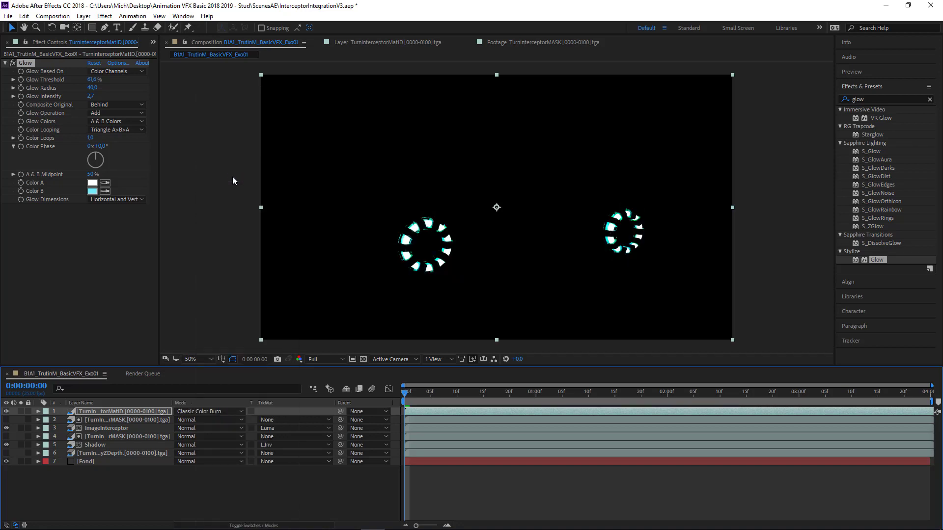
Step: Set the TurnInterceptorMatID layer's blending mode to Add and check the glow on the car throughout the animation
{"action": "left_click", "coordinate": [213, 411]}
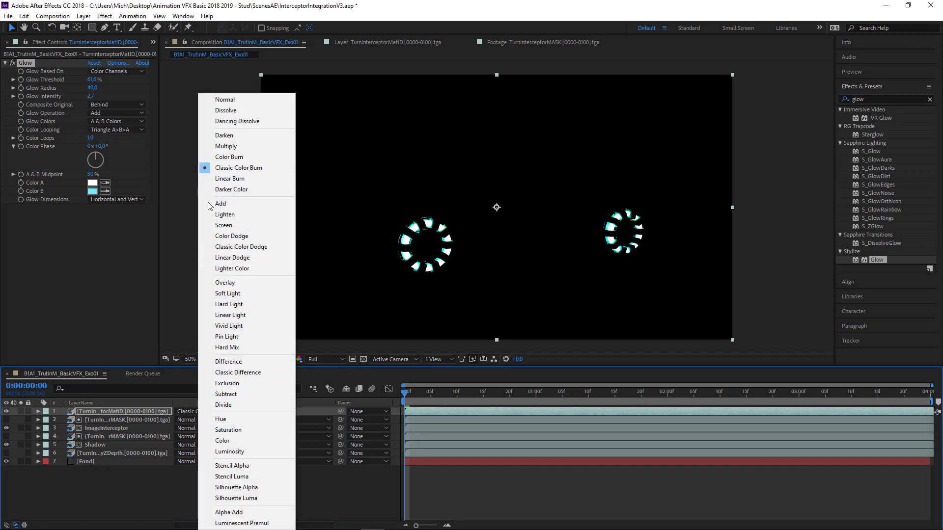
{"action": "left_click", "coordinate": [235, 204]}
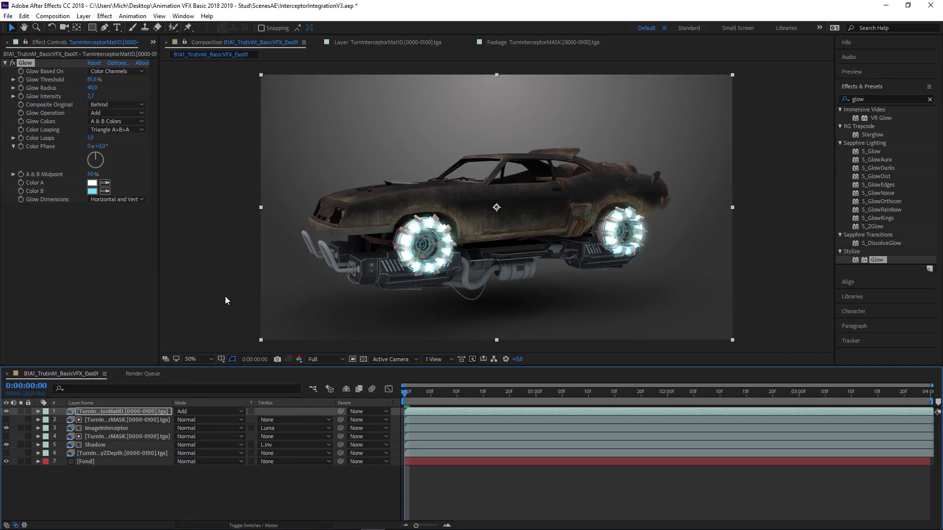
{"action": "left_click_drag", "start_coordinate": [409, 395], "coordinate": [514, 399]}
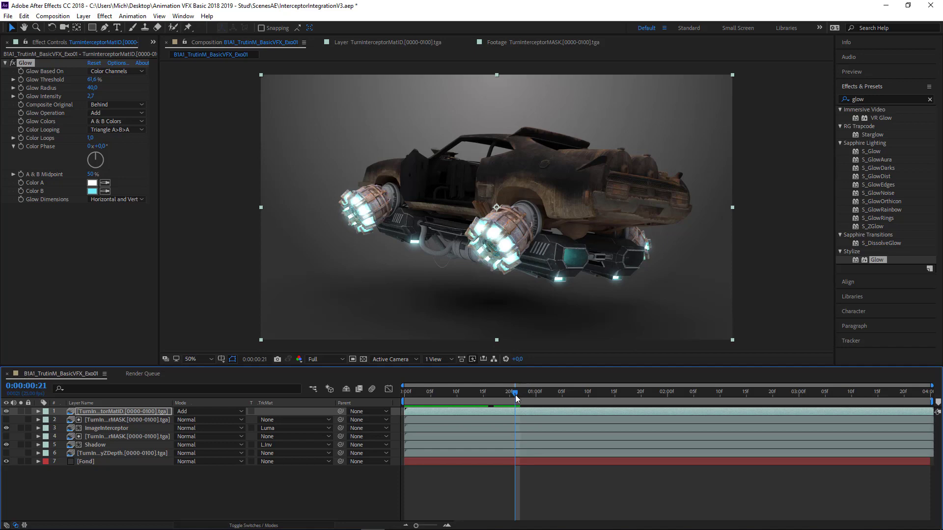
{"action": "left_click_drag", "start_coordinate": [515, 394], "coordinate": [498, 402]}
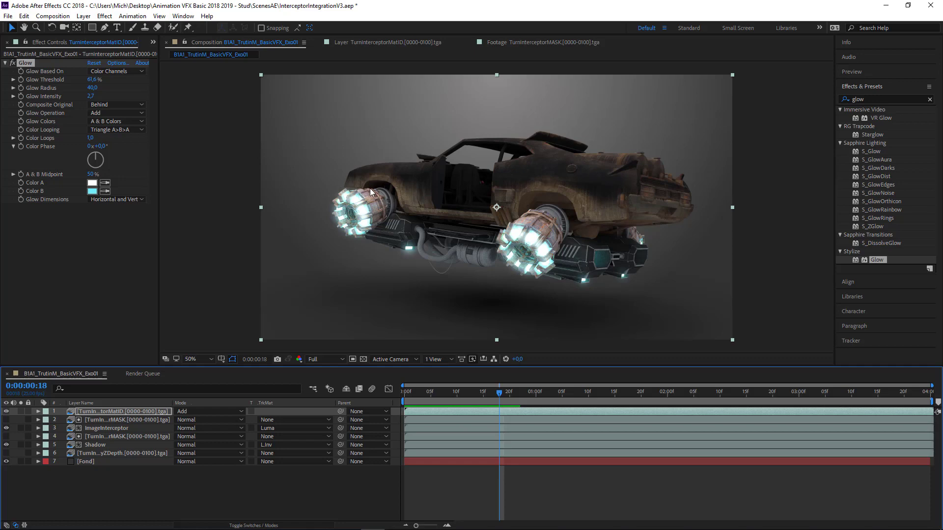
{"action": "left_click_drag", "start_coordinate": [499, 392], "coordinate": [390, 402]}
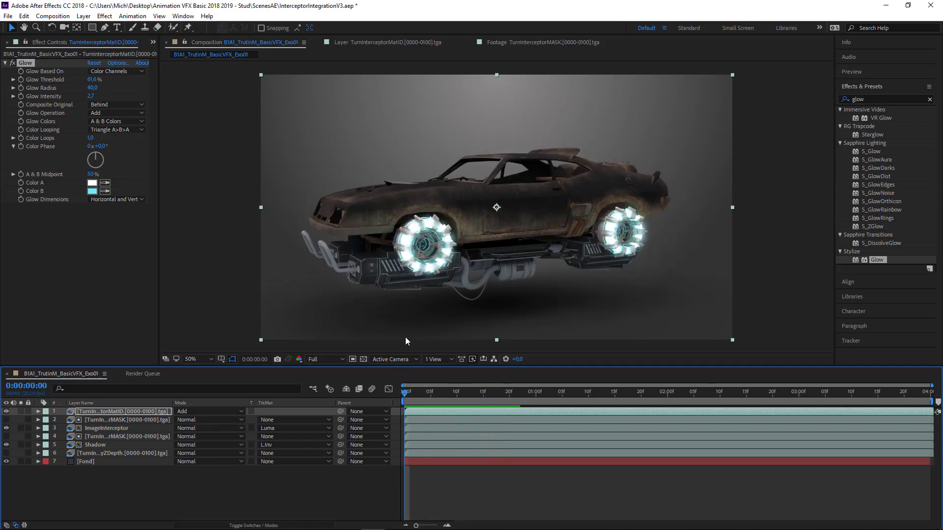
{"action": "key", "text": "space"}
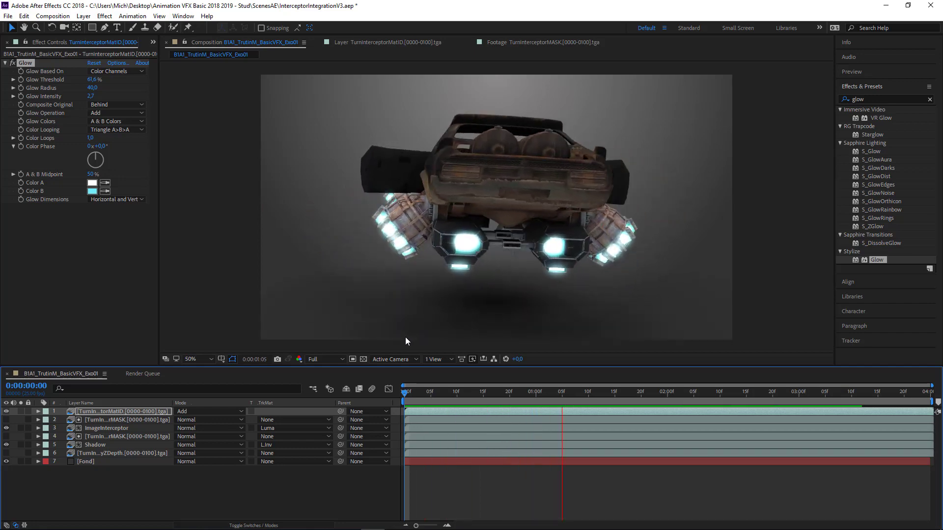
{"action": "key", "text": "space"}
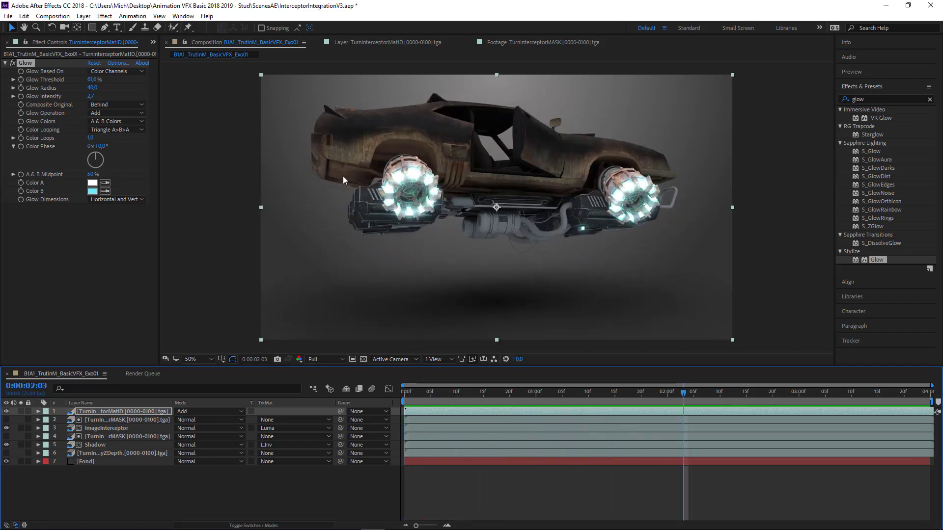
Step: Reduce the Glow Radius to 30 and the Glow Intensity to about 1.7, and review the glow at several frames
{"action": "mouse_move", "coordinate": [94, 89]}
{"action": "left_mouse_down"}
{"action": "mouse_move", "coordinate": [118, 88]}
{"action": "mouse_move", "coordinate": [97, 94]}
{"action": "left_mouse_up"}
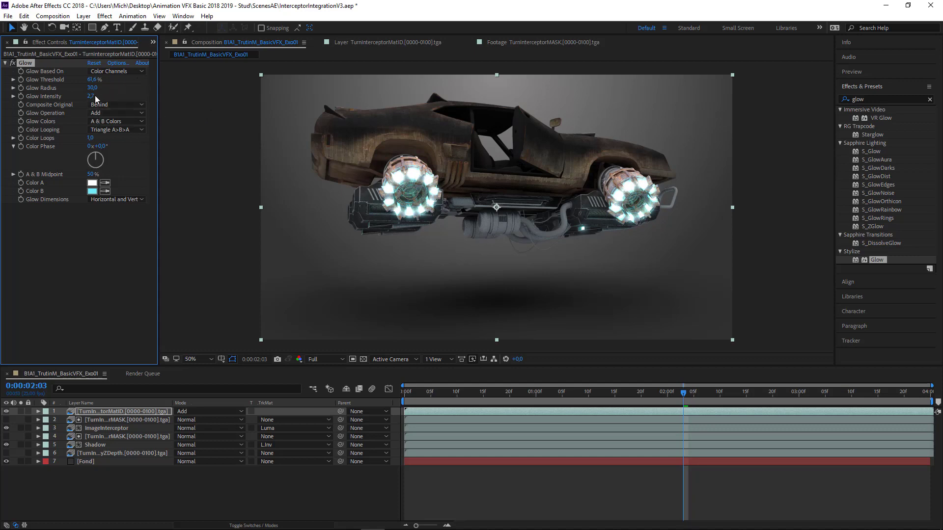
{"action": "left_click_drag", "start_coordinate": [88, 98], "coordinate": [47, 104]}
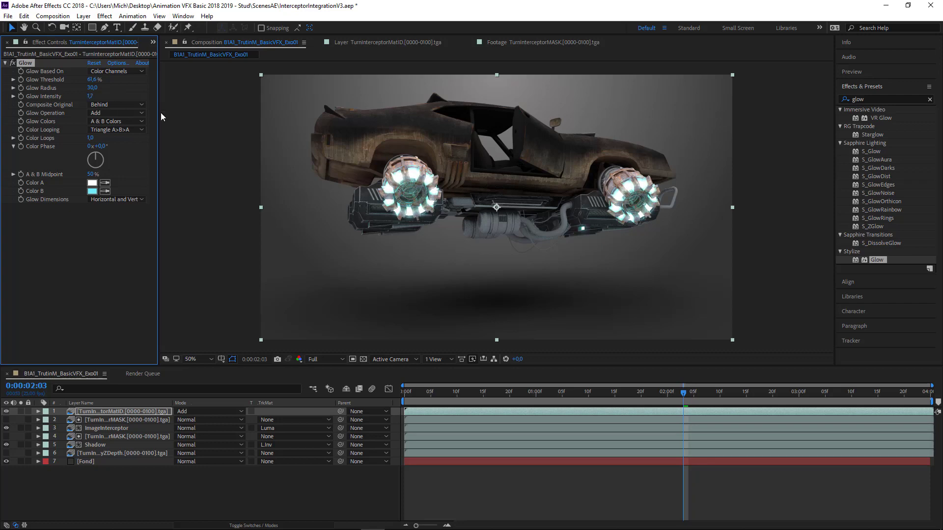
{"action": "key", "text": "space"}
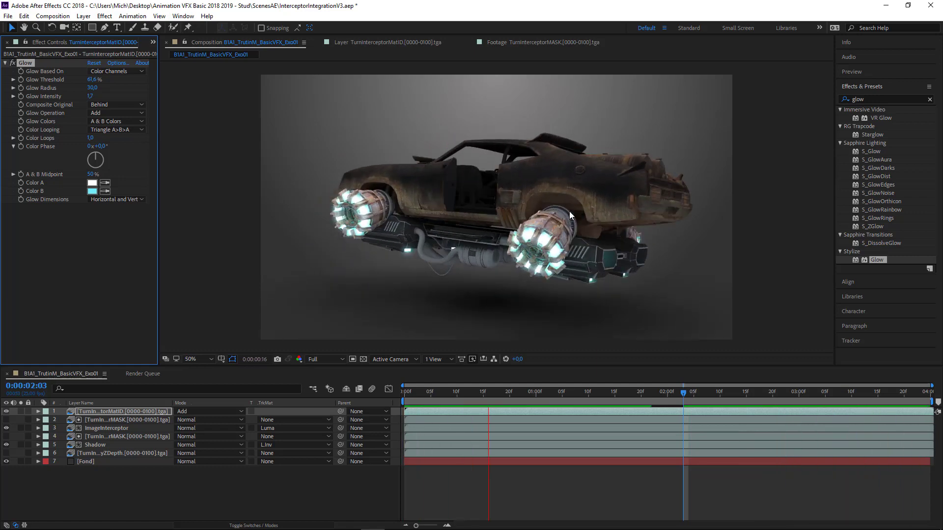
{"action": "key", "text": "space"}
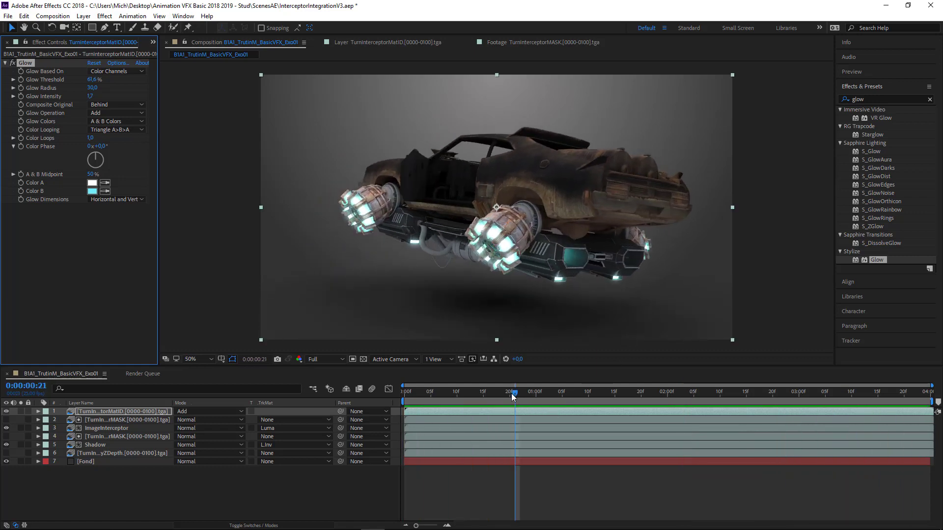
{"action": "left_click_drag", "start_coordinate": [511, 393], "coordinate": [457, 395]}
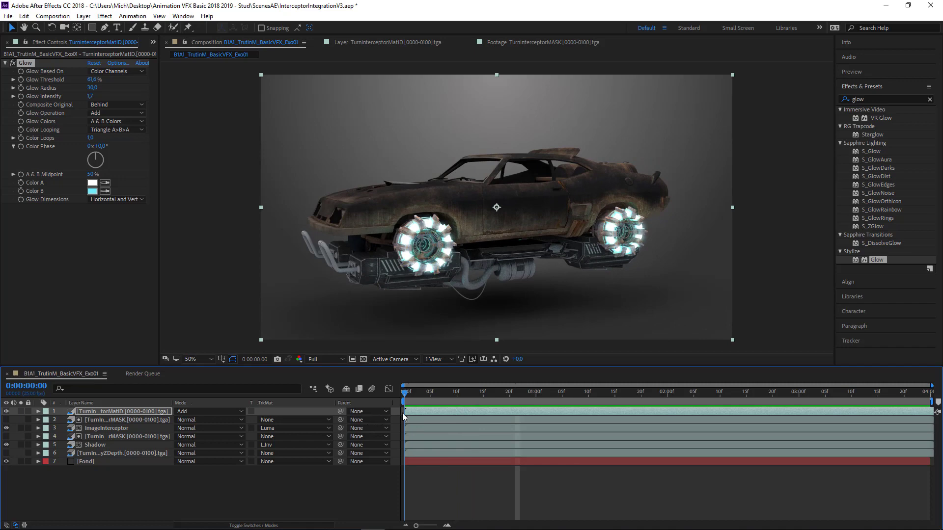
{"action": "left_click_drag", "start_coordinate": [403, 416], "coordinate": [478, 399]}
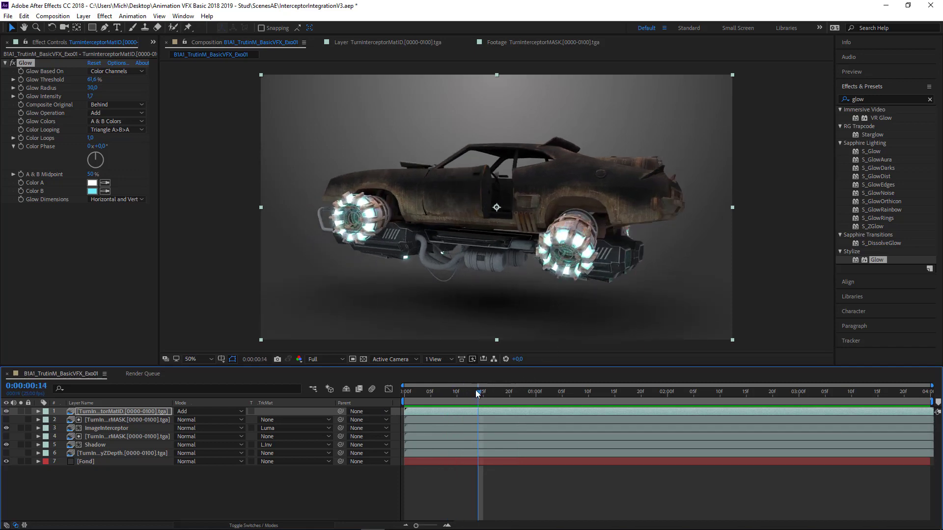
{"action": "left_click_drag", "start_coordinate": [478, 392], "coordinate": [393, 389]}
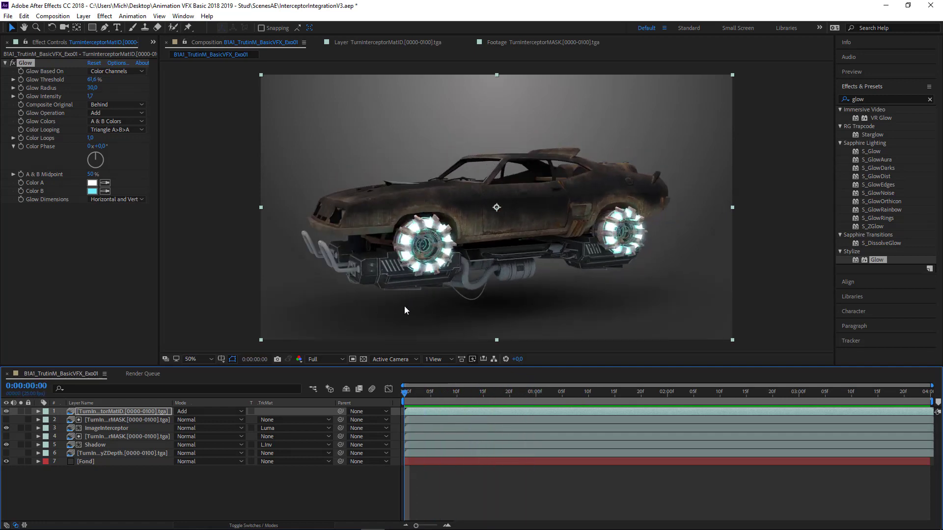
{"action": "left_click_drag", "start_coordinate": [423, 392], "coordinate": [534, 406]}
{"action": "key", "text": "Home"}
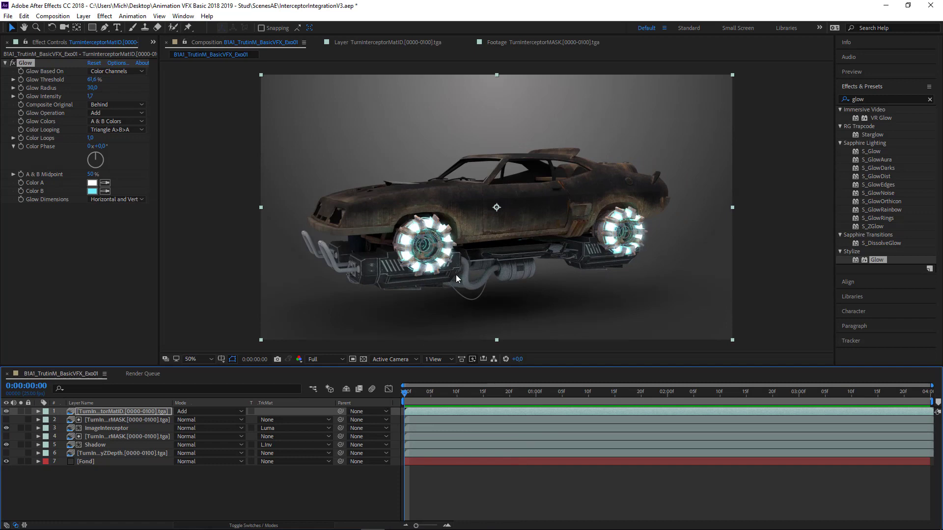